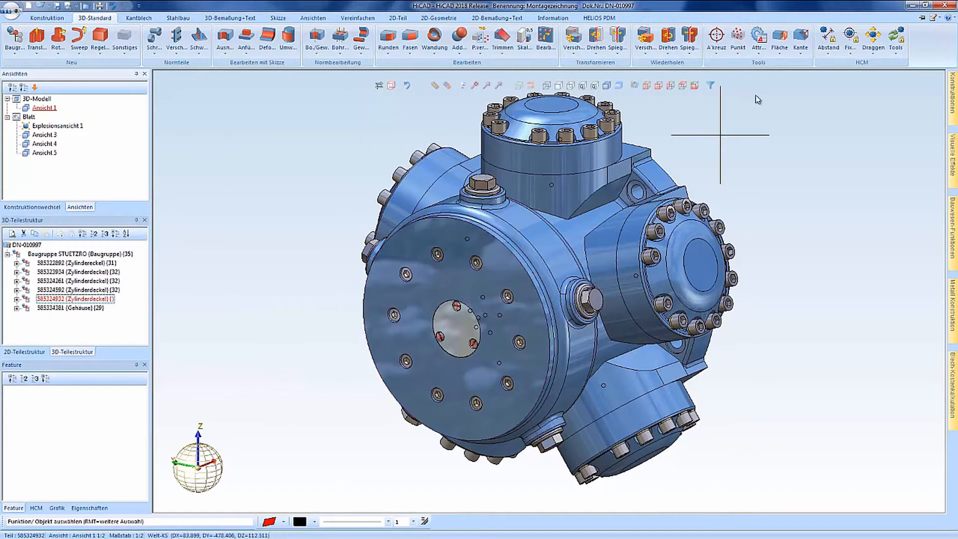
# Step: Open the Explosion dock window from the customize menu's Andockfenster list
pyautogui.click(933, 17)
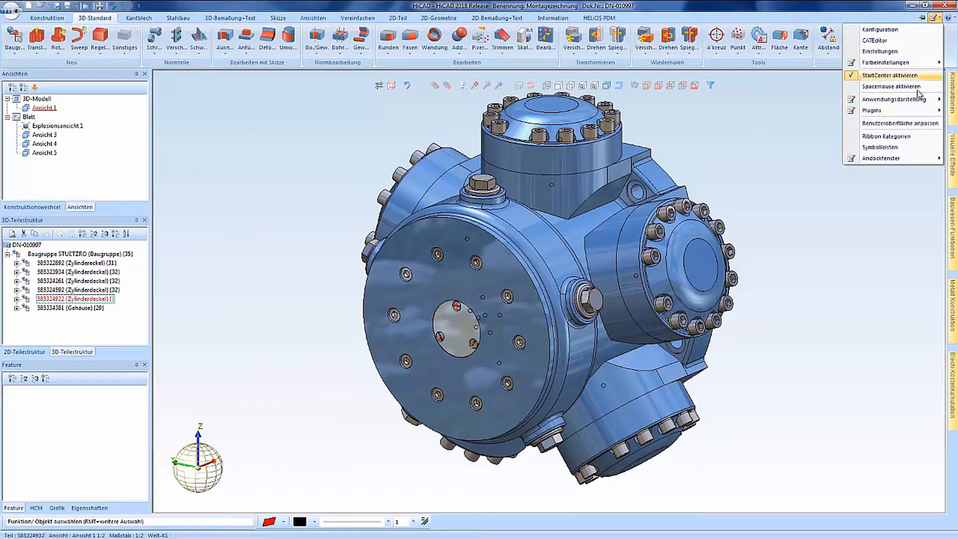
pyautogui.moveTo(893, 158)
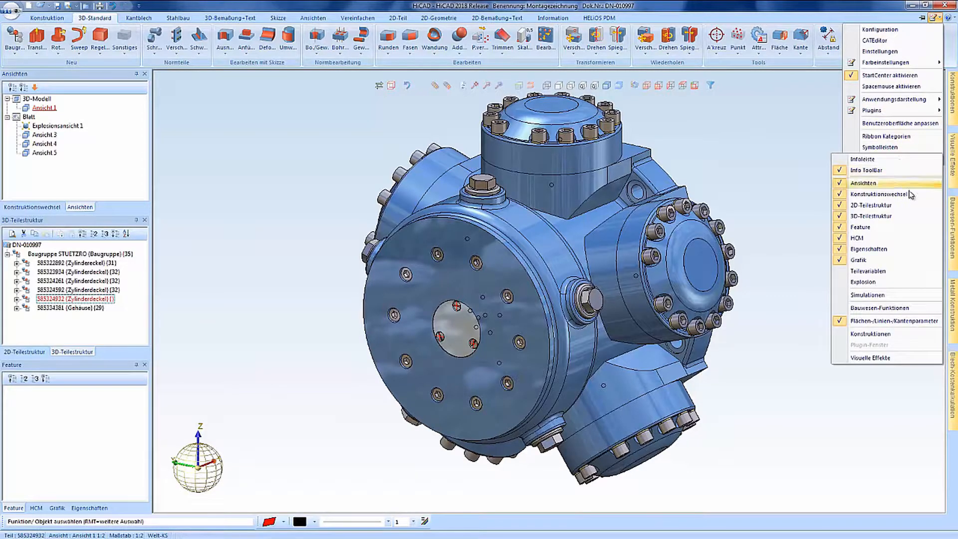
pyautogui.click(869, 282)
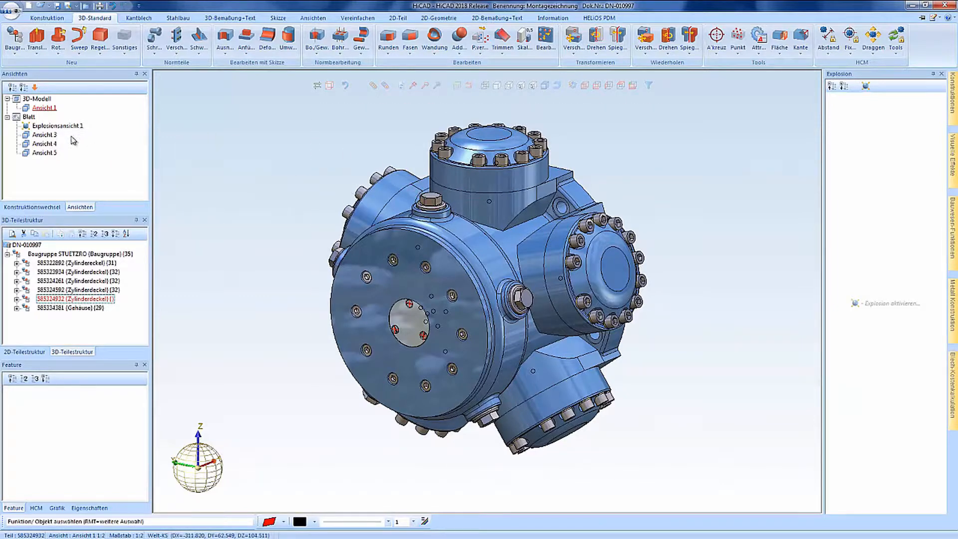
# Step: Switch to the drawing sheet, make Explosionsansicht 1 active and turn on Explosion aktivieren
pyautogui.doubleClick(29, 118)
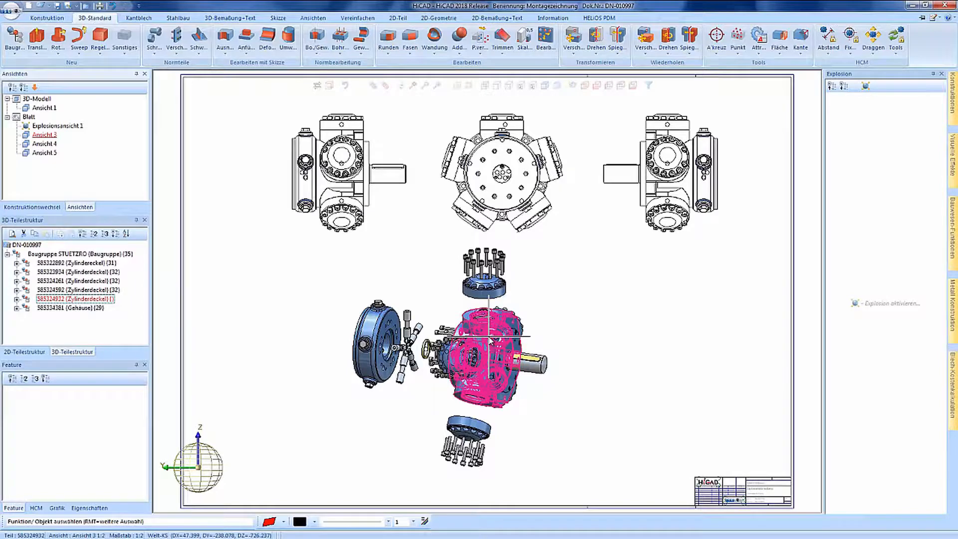
pyautogui.click(552, 312)
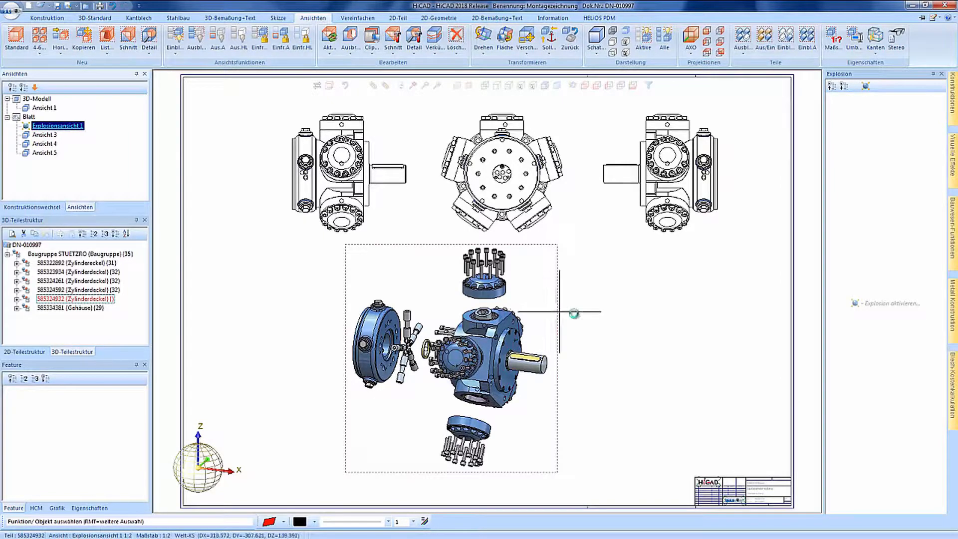
pyautogui.click(866, 87)
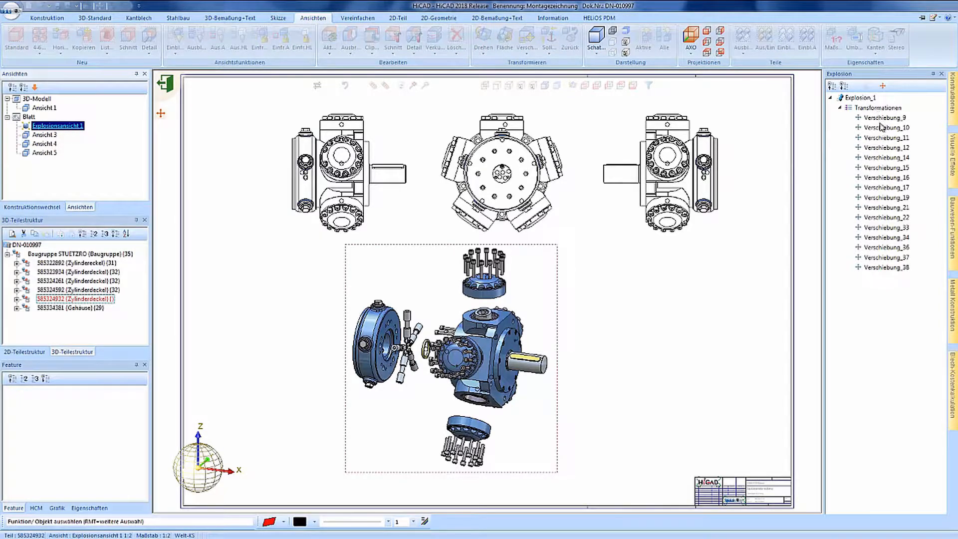
# Step: Edit Verschiebung_34 to a distance of 180, moving the top and bottom covers and bolts apart
pyautogui.click(881, 238)
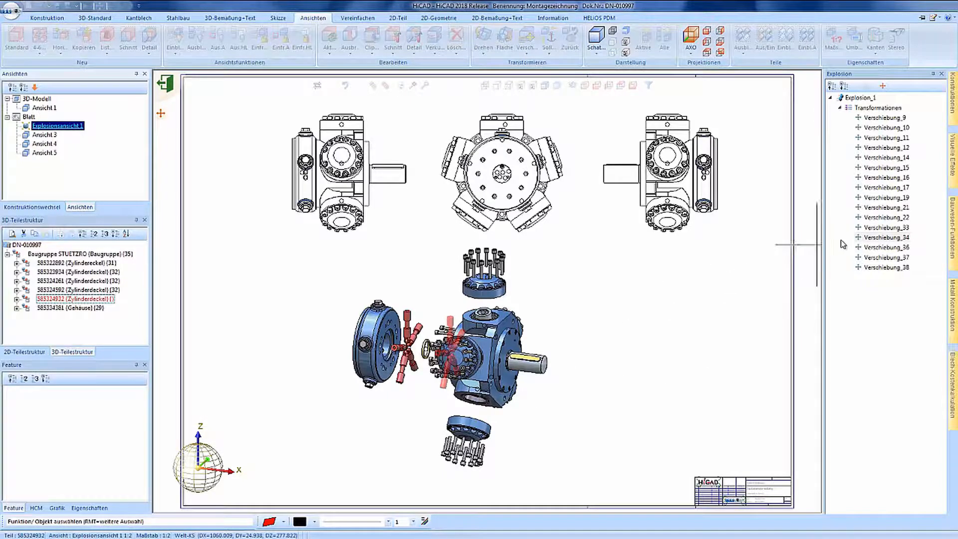
pyautogui.click(864, 238)
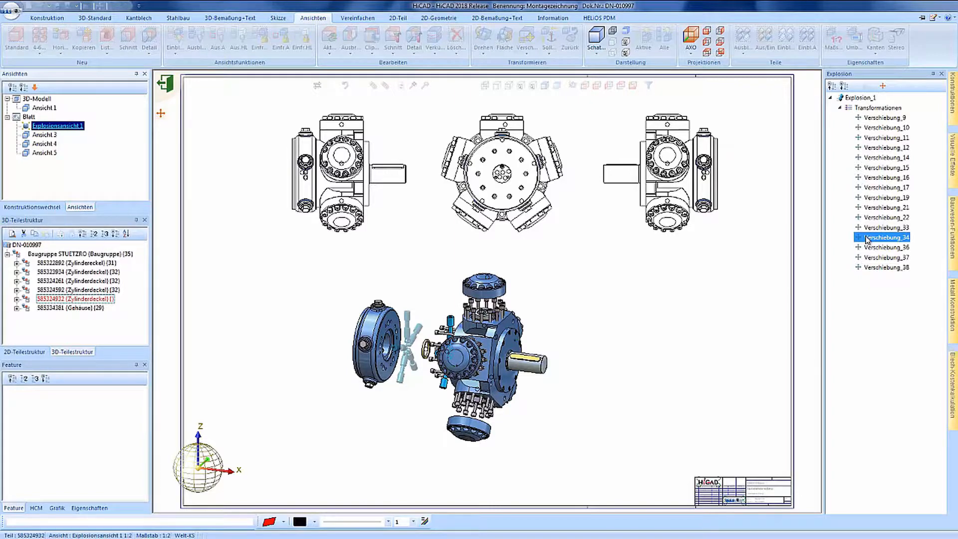
pyautogui.doubleClick(867, 238)
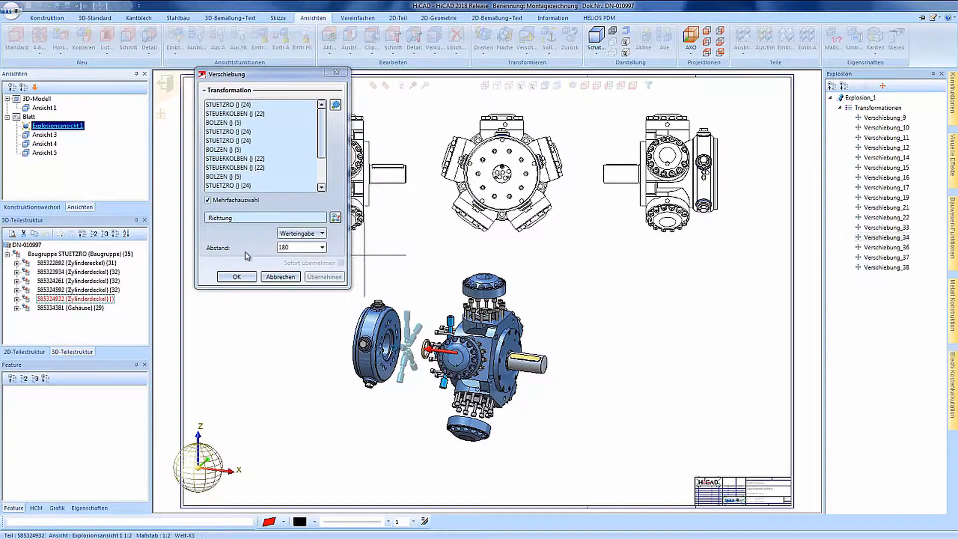
pyautogui.click(237, 277)
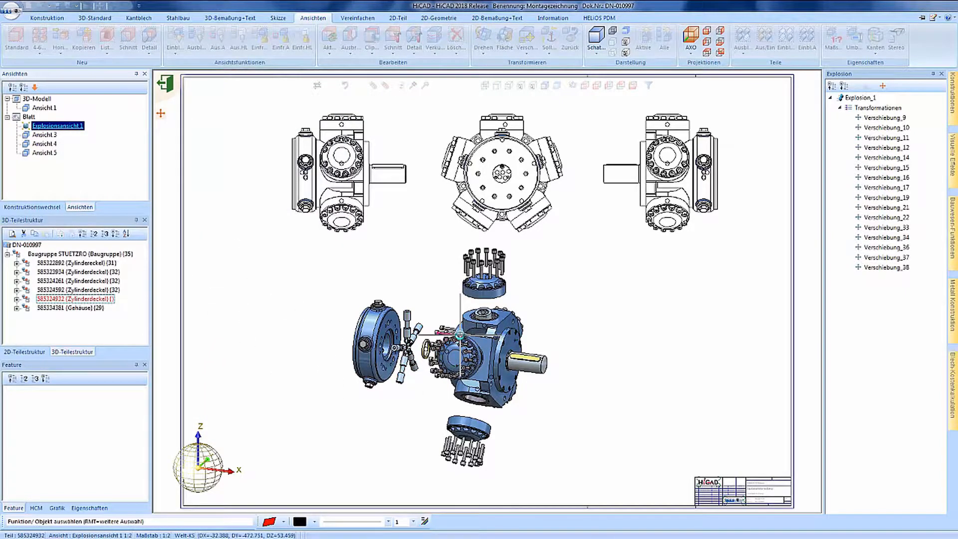
# Step: Rotate and zoom the exploded model, then select the whole left cylinder cover
pyautogui.moveTo(460, 336); pyautogui.dragTo(574, 340, button='middle')
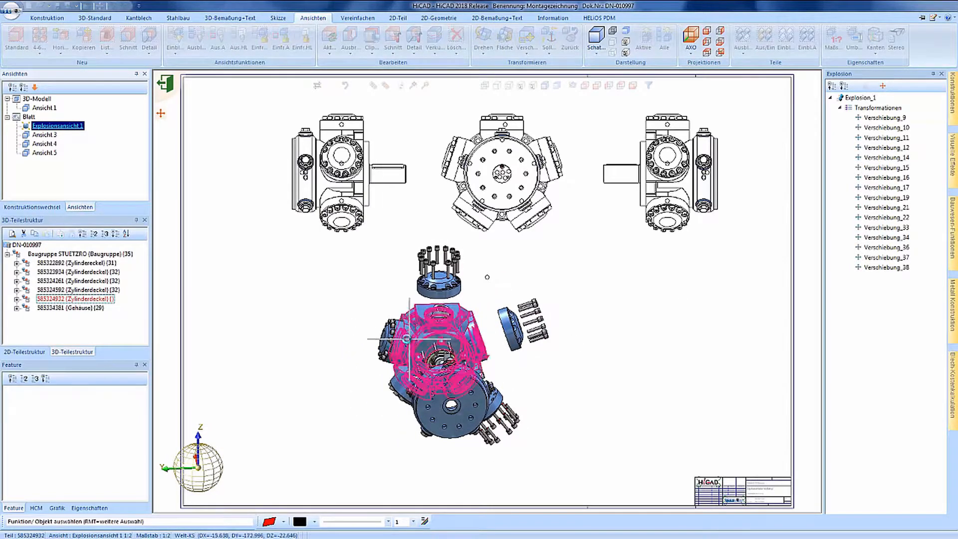
pyautogui.scroll(3, 400, 339)
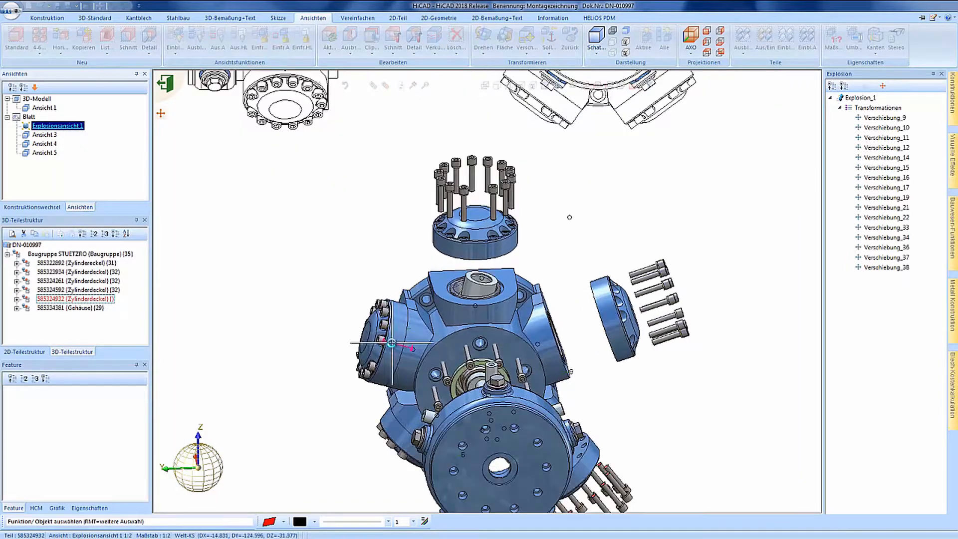
pyautogui.click(381, 339)
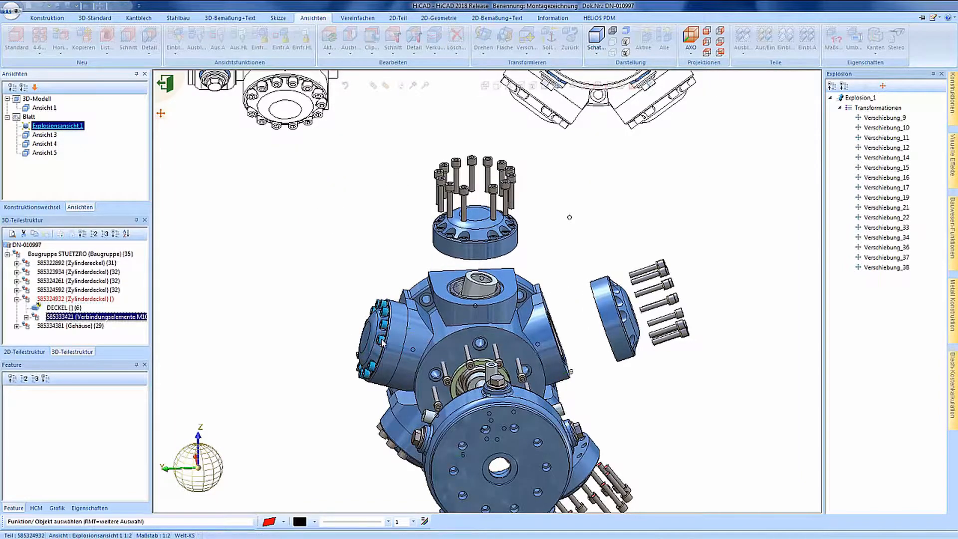
pyautogui.click(381, 341)
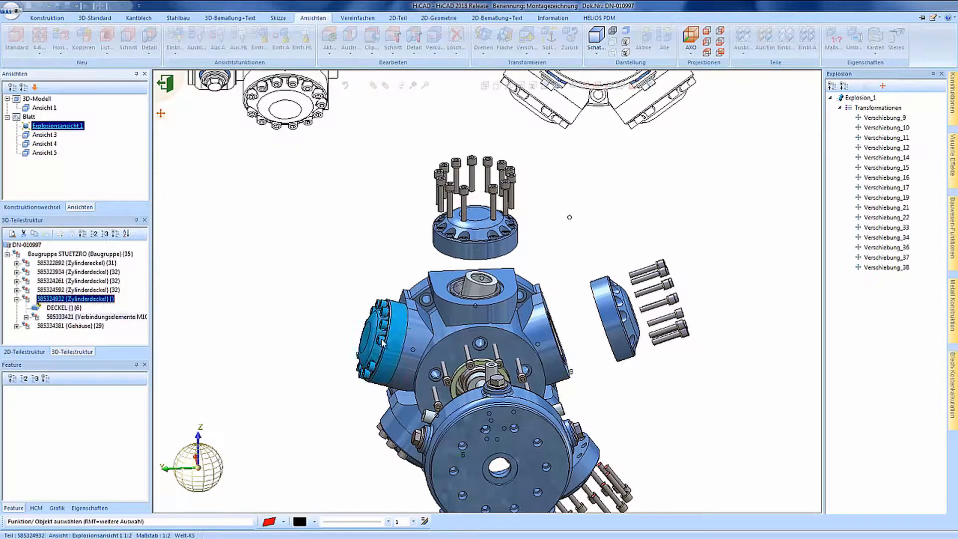
# Step: Try a 180 outward Verschiebung of the left cylinder cover, unchecking Sofort übernehmen, then cancel
pyautogui.rightClick(382, 342)
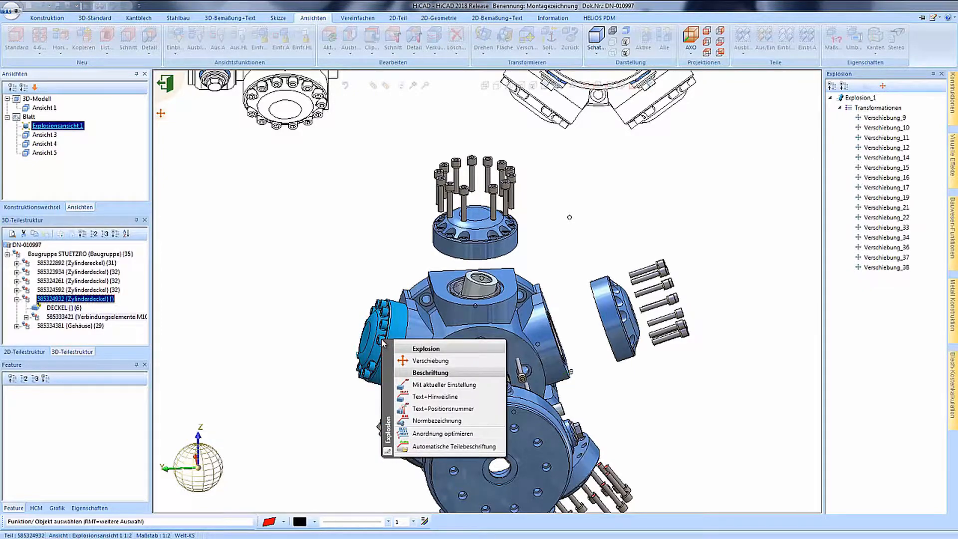
pyautogui.click(427, 361)
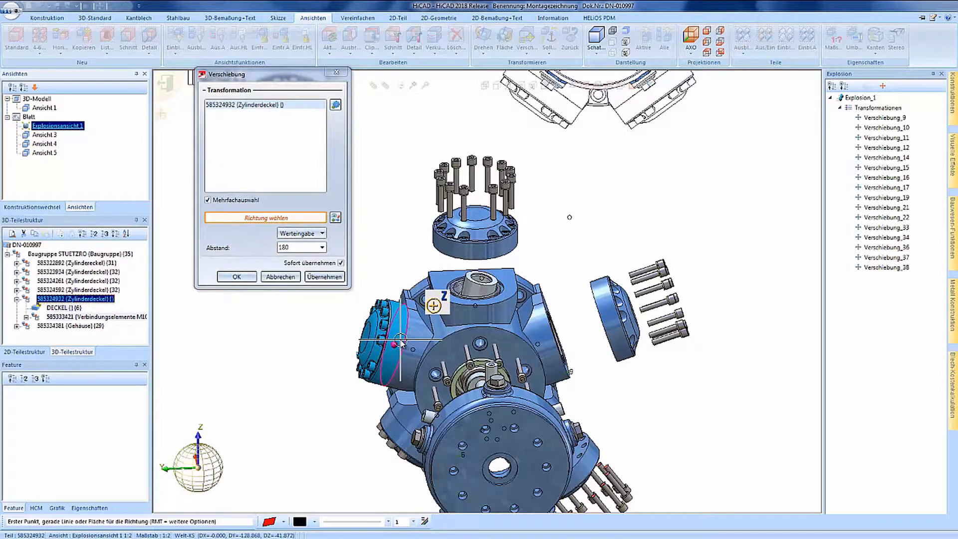
pyautogui.scroll(1, 401, 341)
pyautogui.scroll(2, 400, 339)
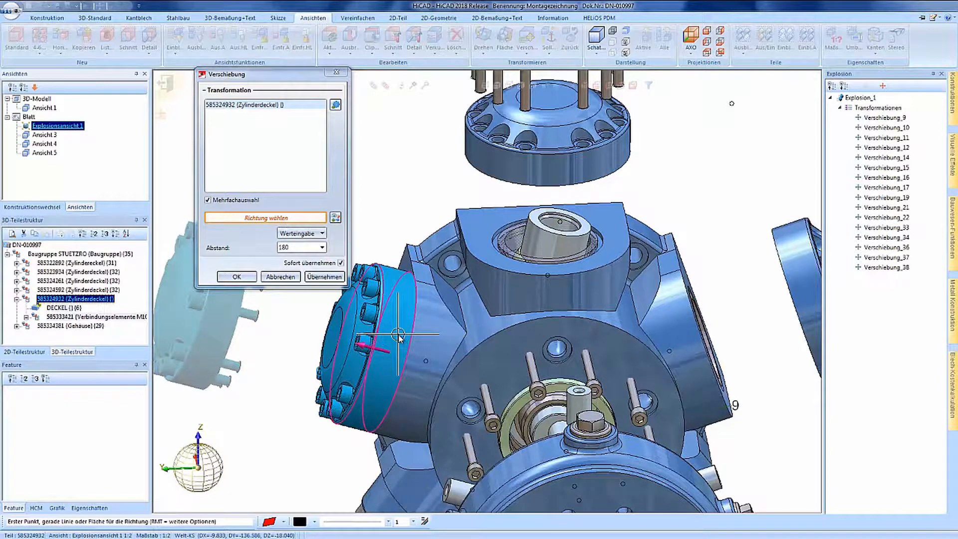
pyautogui.click(398, 335)
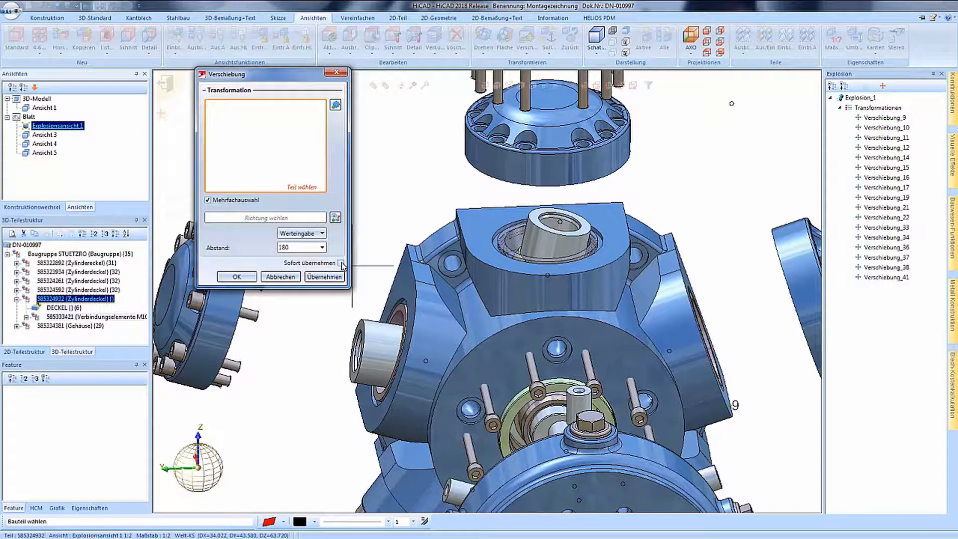
pyautogui.click(341, 263)
pyautogui.click(277, 277)
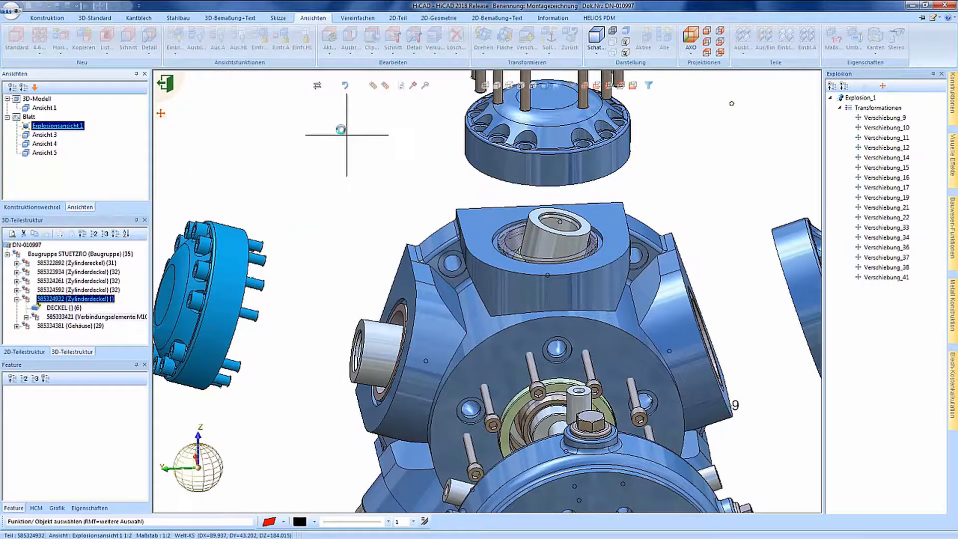
# Step: Undo the left cover's displacement and inspect Verschiebung_38's options without deleting anything
pyautogui.click(347, 86)
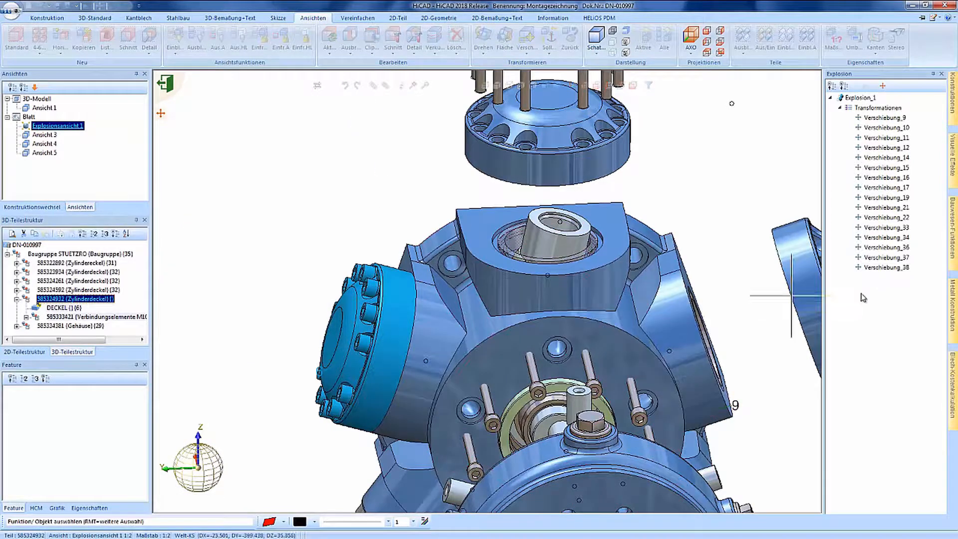
pyautogui.click(885, 268)
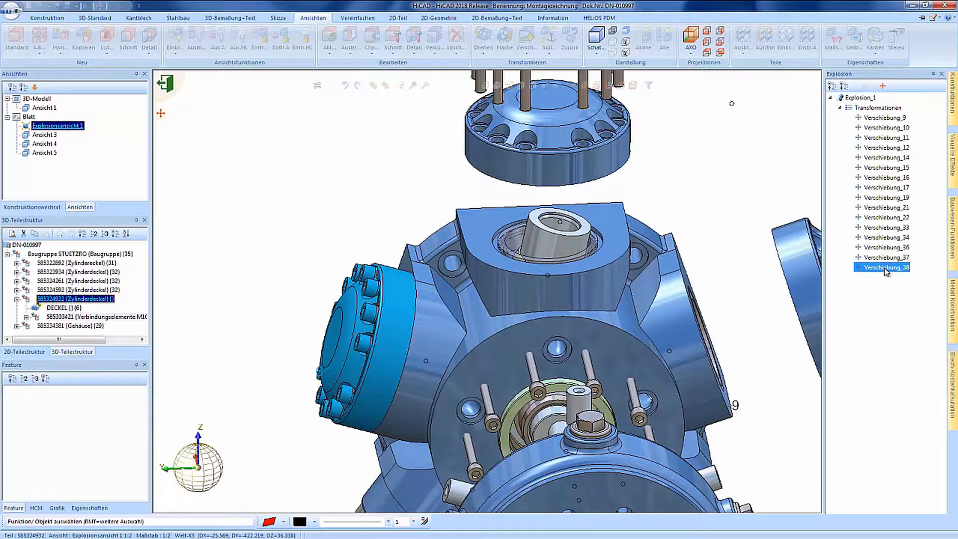
pyautogui.rightClick(886, 270)
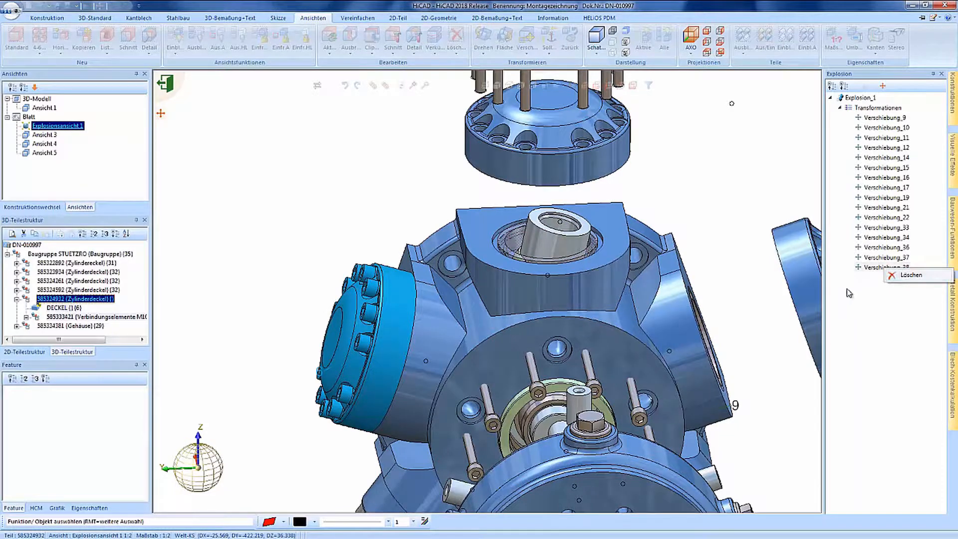
pyautogui.click(480, 288)
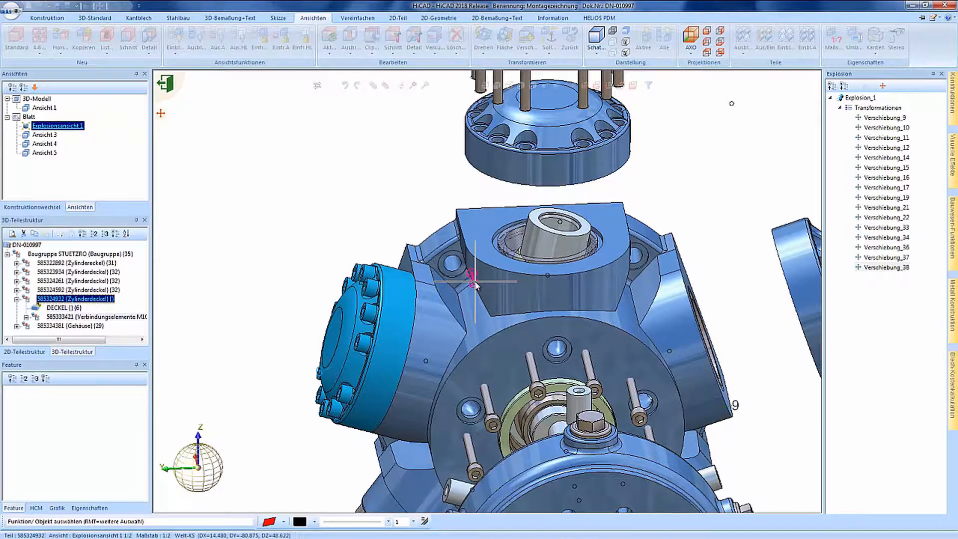
# Step: Begin a displacement of the cover bolts, then bring up the left cylinder cover's explosion options
pyautogui.rightClick(365, 285)
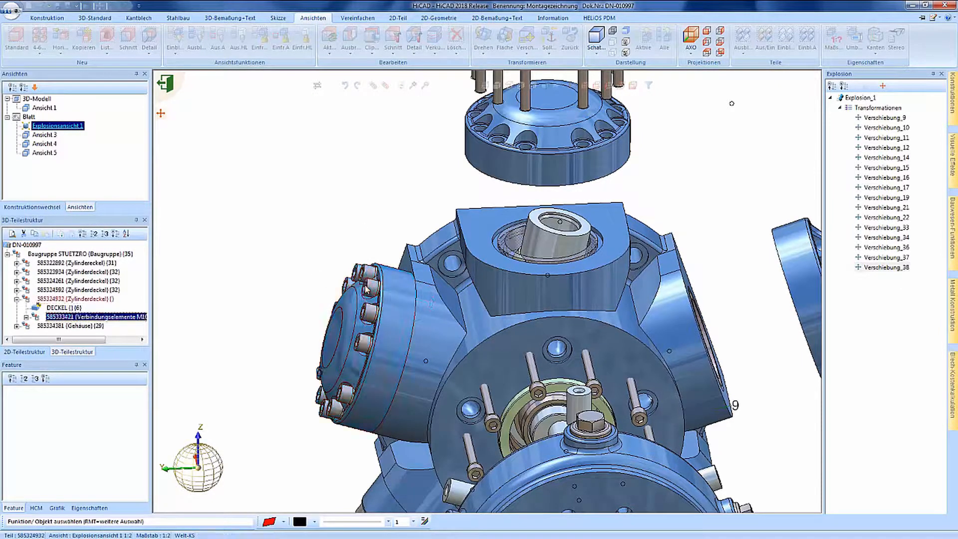
pyautogui.click(413, 306)
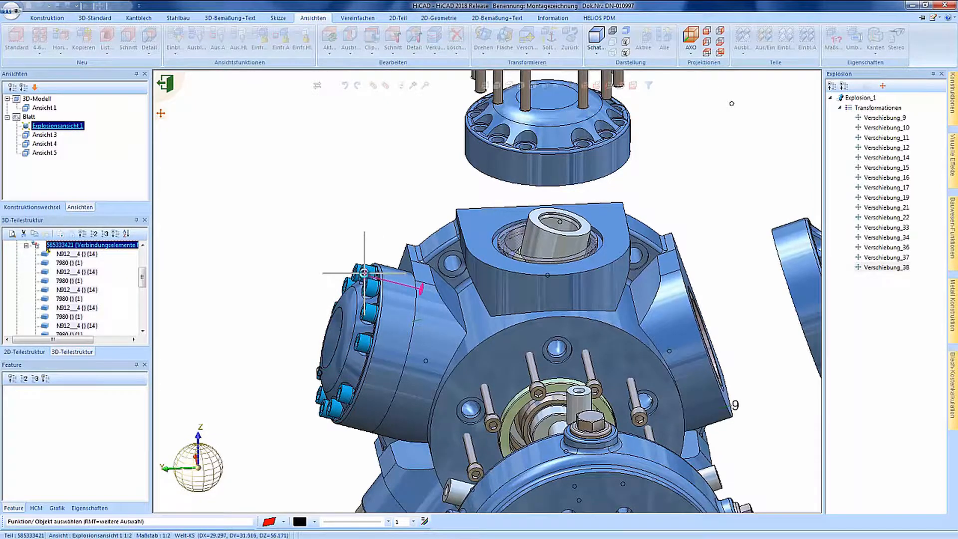
pyautogui.click(363, 273)
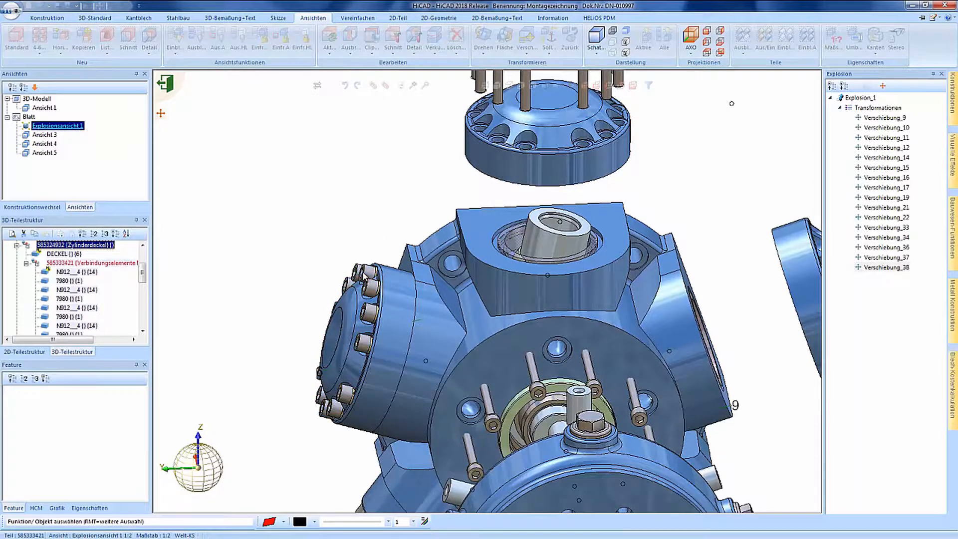
pyautogui.rightClick(365, 276)
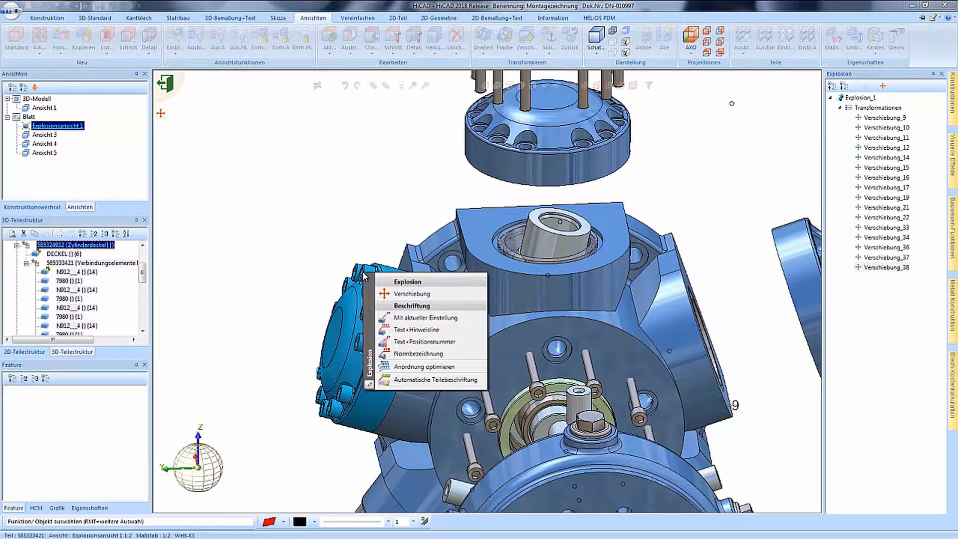
# Step: Move the left cylinder cover 100 outward with Sofort übernehmen turned off
pyautogui.click(408, 296)
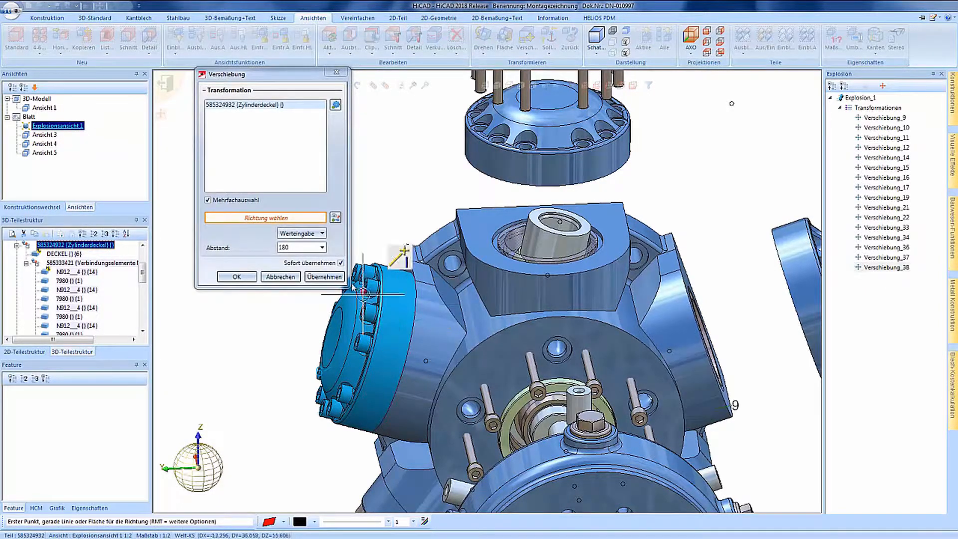
pyautogui.click(341, 263)
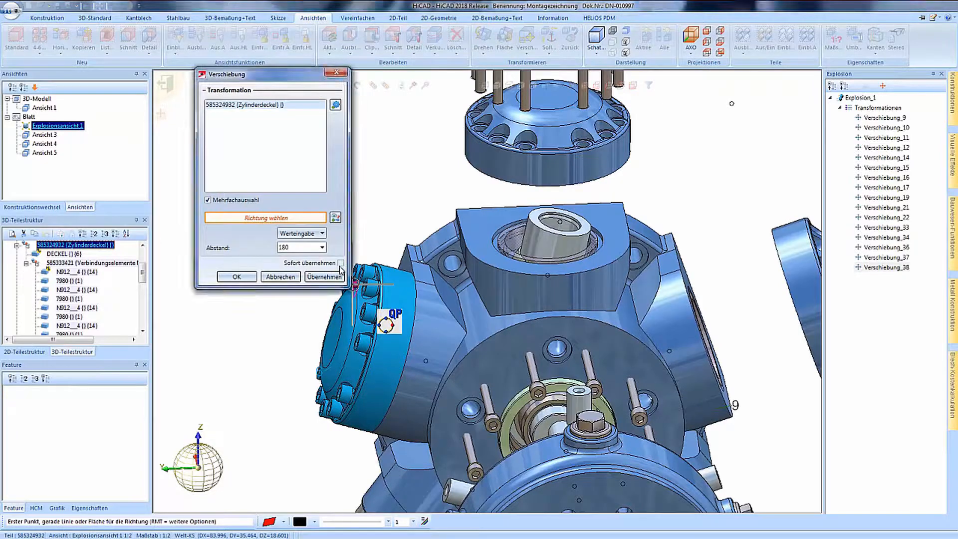
pyautogui.click(412, 322)
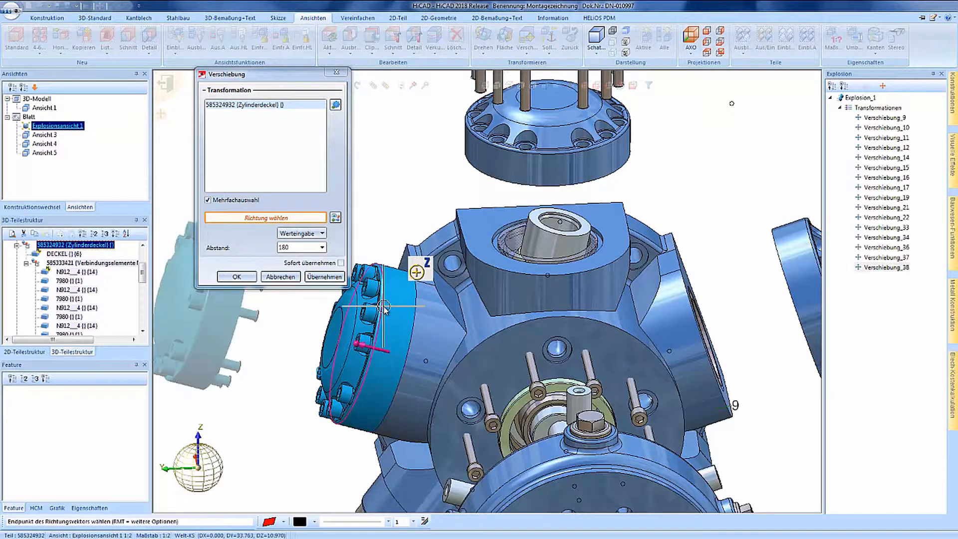
pyautogui.click(383, 308)
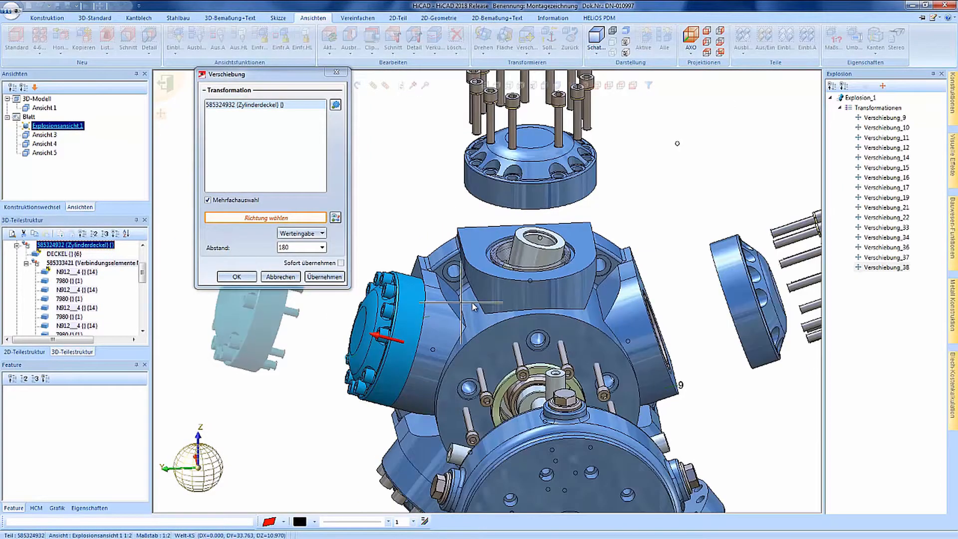
pyautogui.click(282, 247)
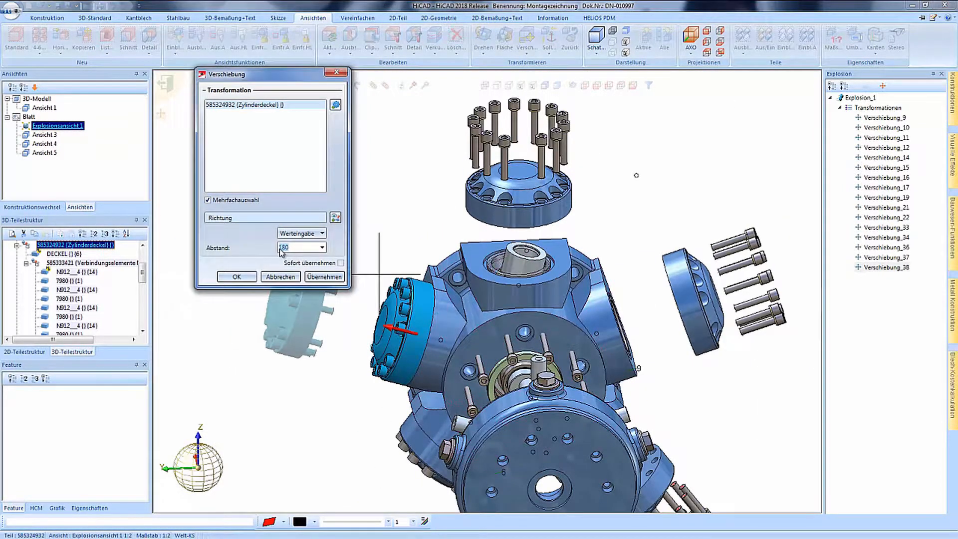
pyautogui.press('BackSpace')
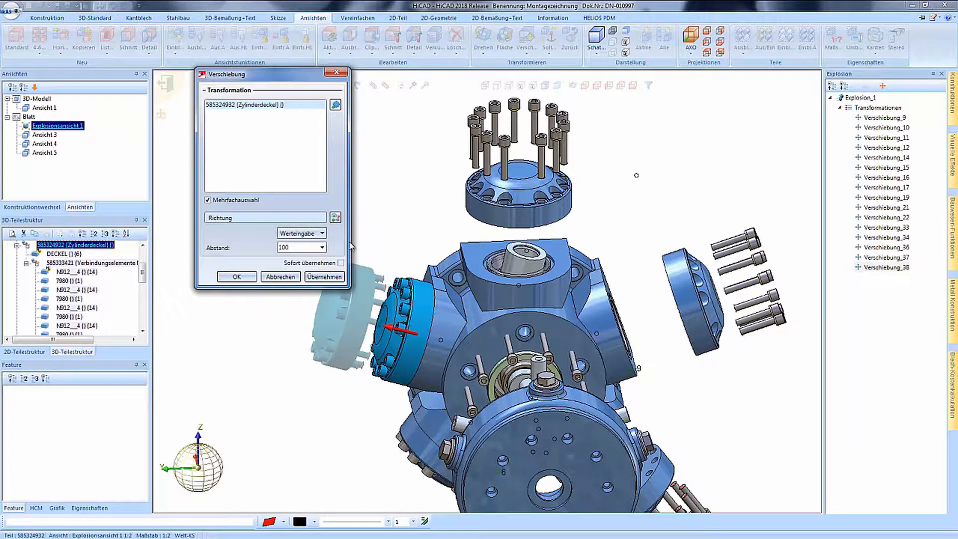
pyautogui.click(236, 276)
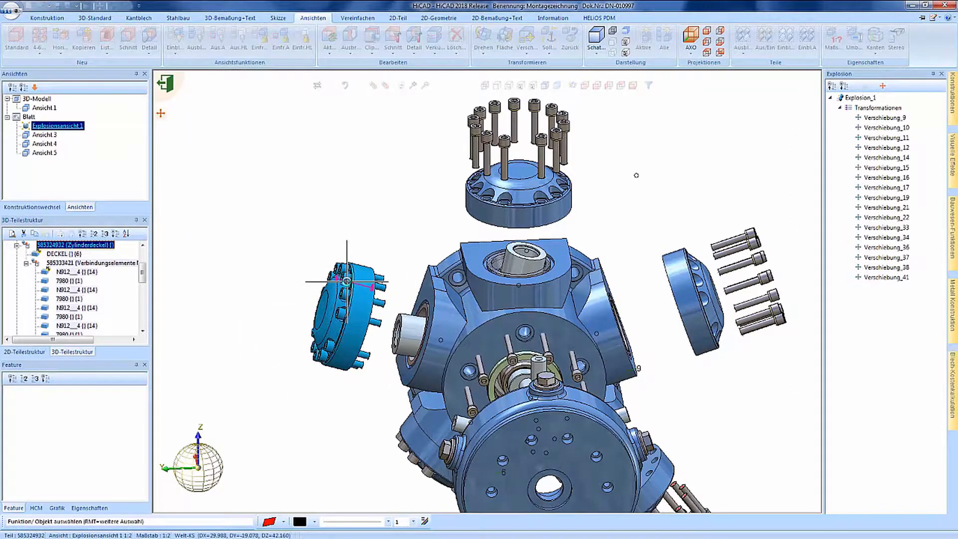
# Step: Review Verschiebung_41 without changes and select the left cover's bolt set
pyautogui.doubleClick(884, 279)
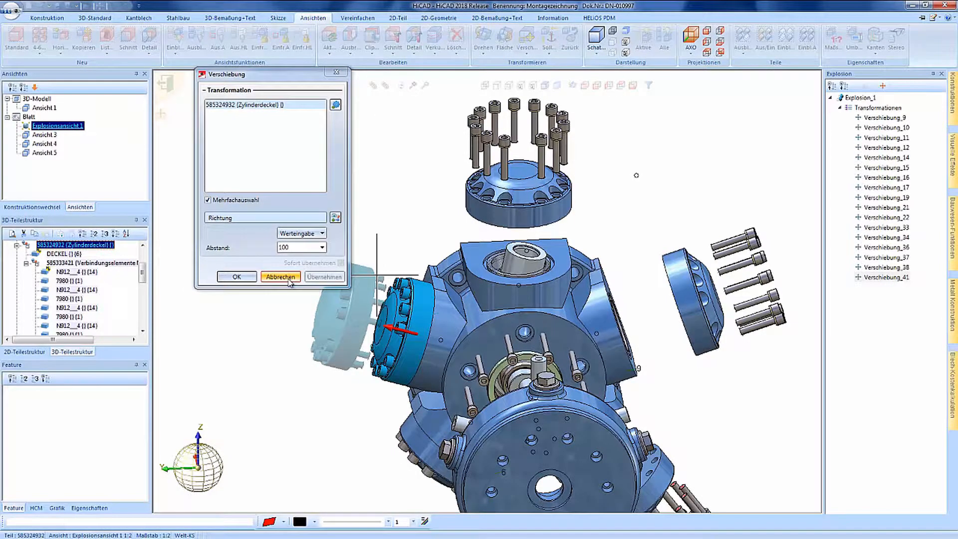
pyautogui.click(252, 281)
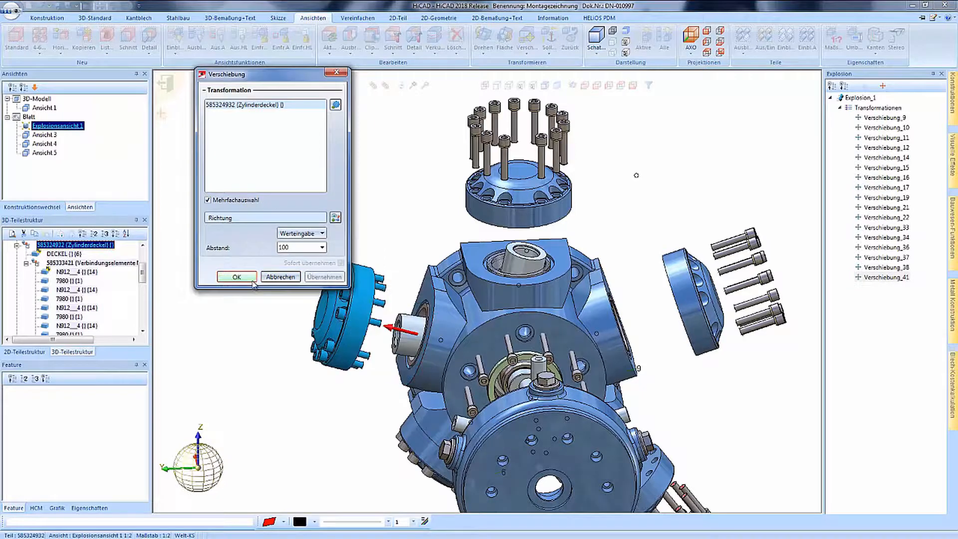
pyautogui.click(340, 315)
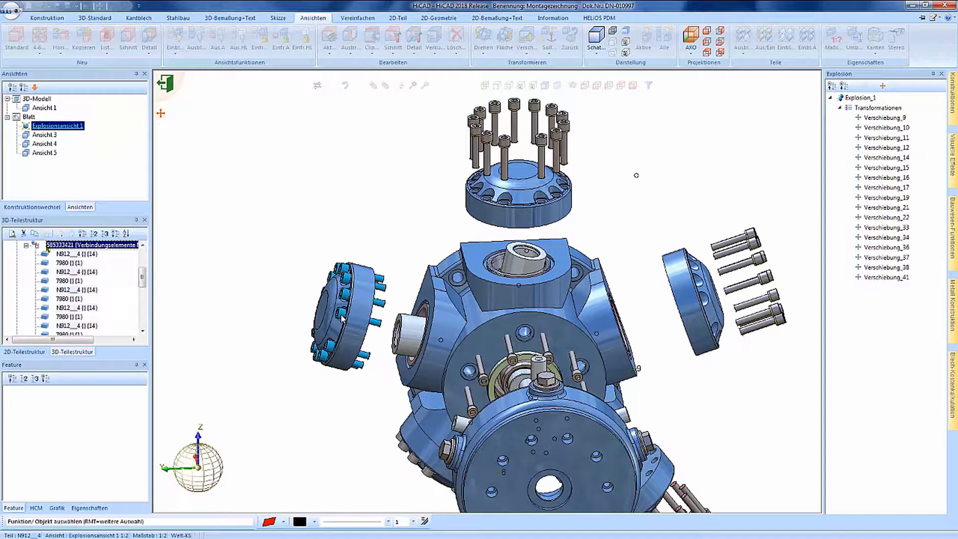
# Step: Start moving the left cover's bolts with distance mode Punkt and pick the direction vector
pyautogui.rightClick(342, 318)
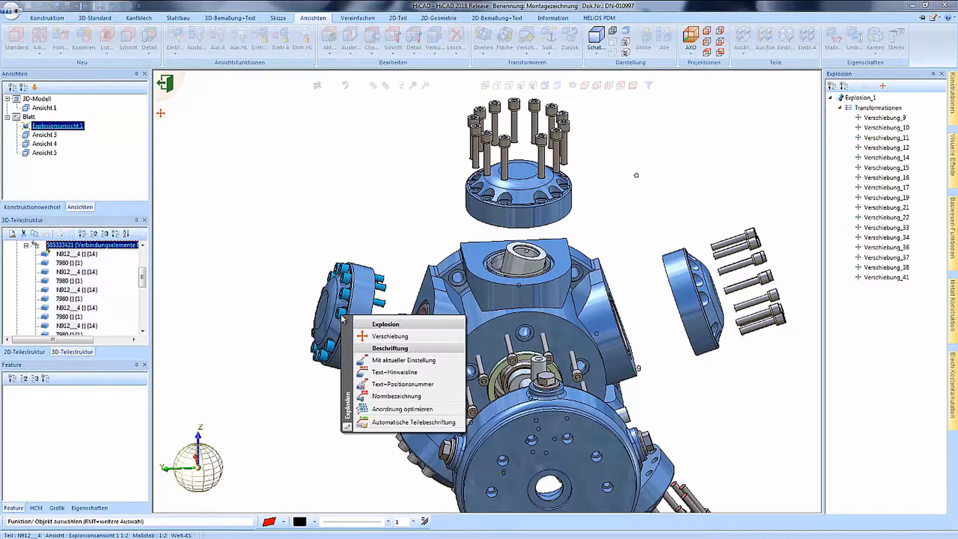
pyautogui.click(368, 336)
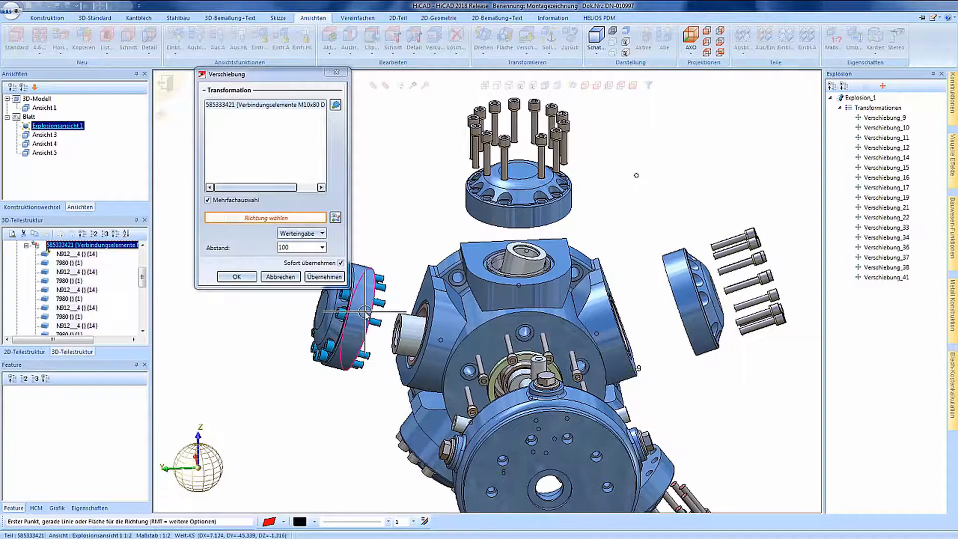
pyautogui.scroll(3, 349, 307)
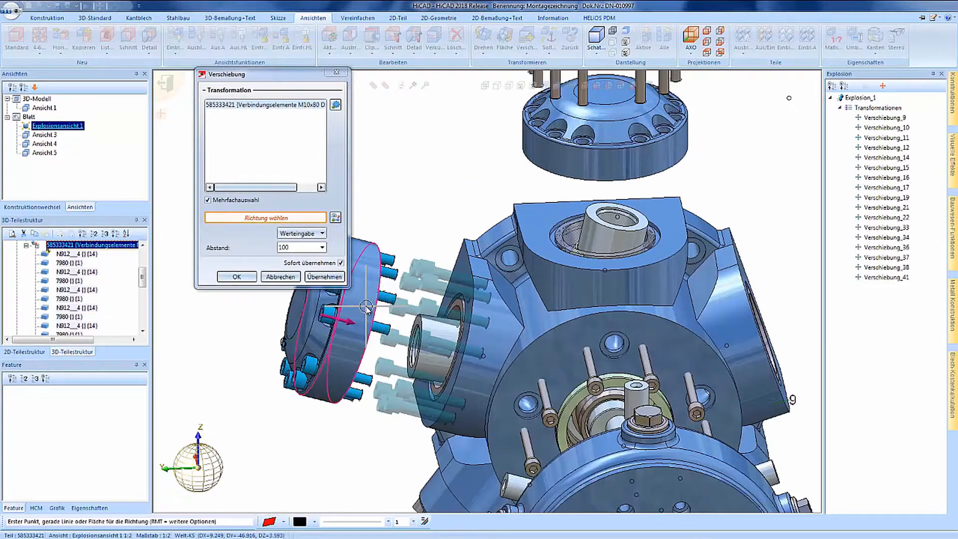
pyautogui.click(308, 233)
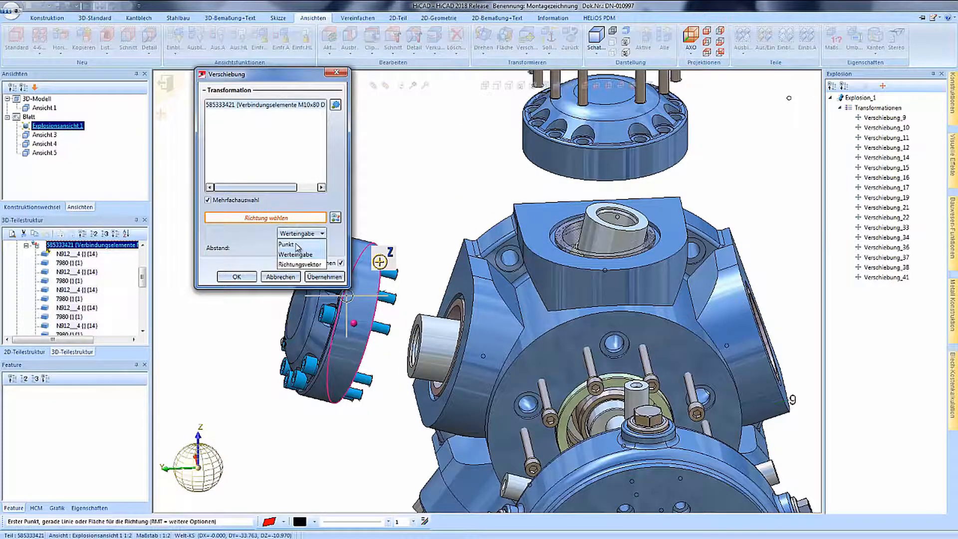
pyautogui.click(293, 244)
pyautogui.scroll(-2, 439, 288)
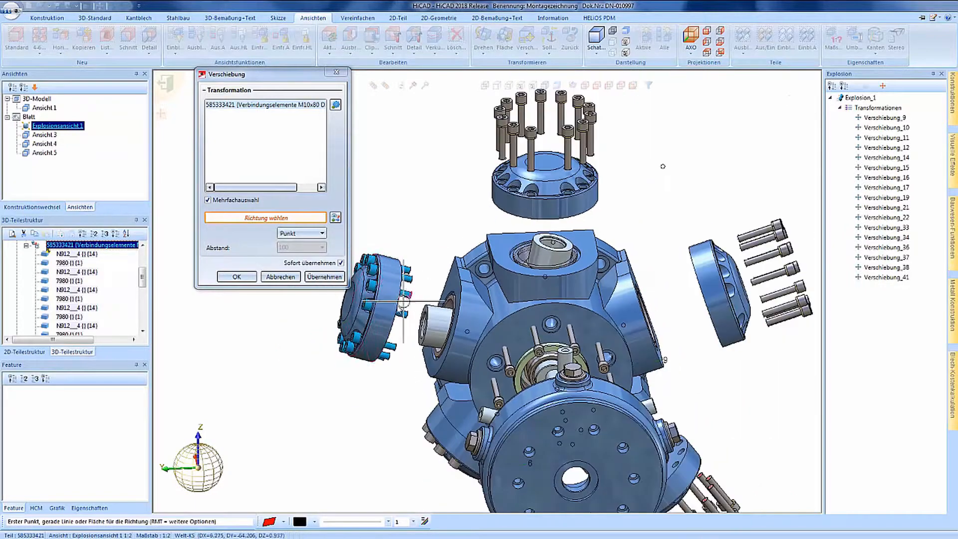
pyautogui.scroll(1, 391, 302)
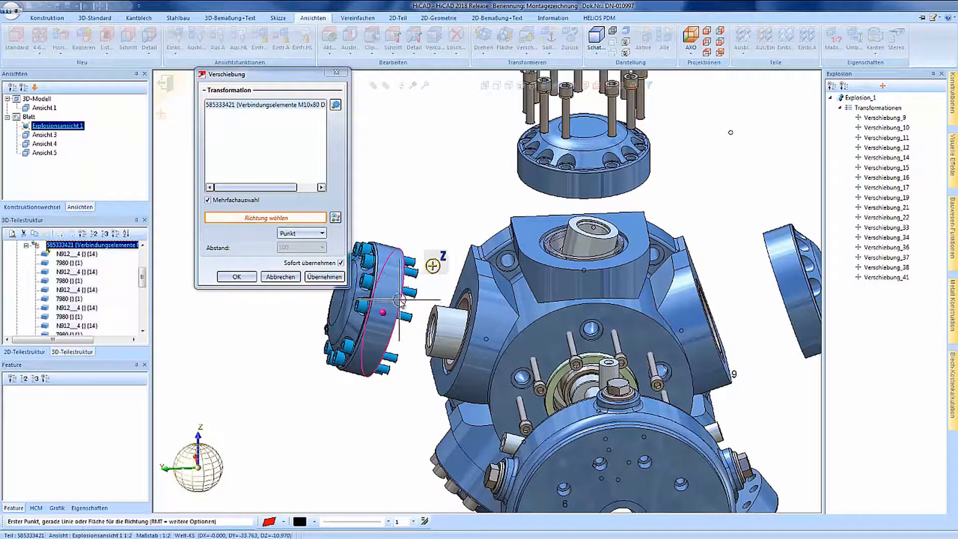
pyautogui.click(384, 300)
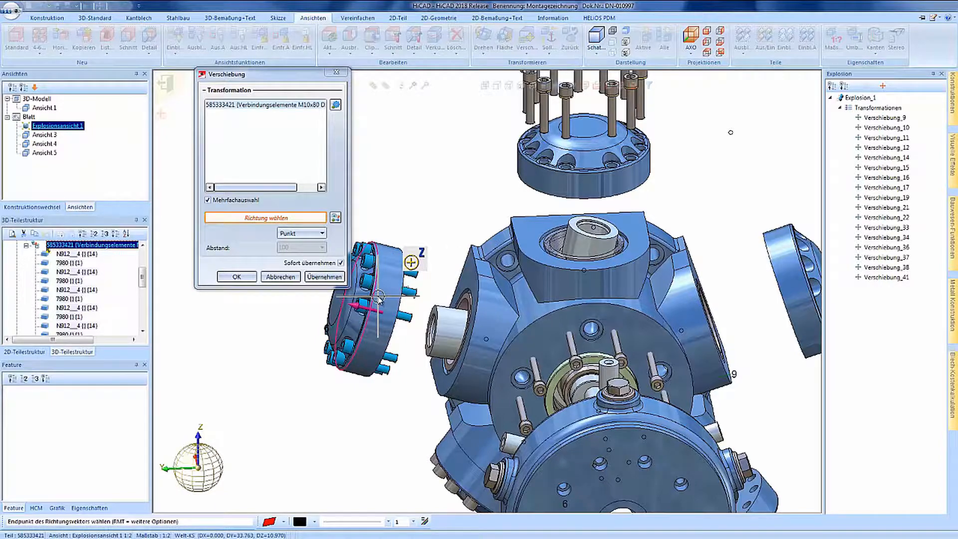
pyautogui.click(380, 298)
# Step: Place the bolts at a target point beyond the cover and confirm as Verschiebung_42
pyautogui.scroll(-5, 441, 321)
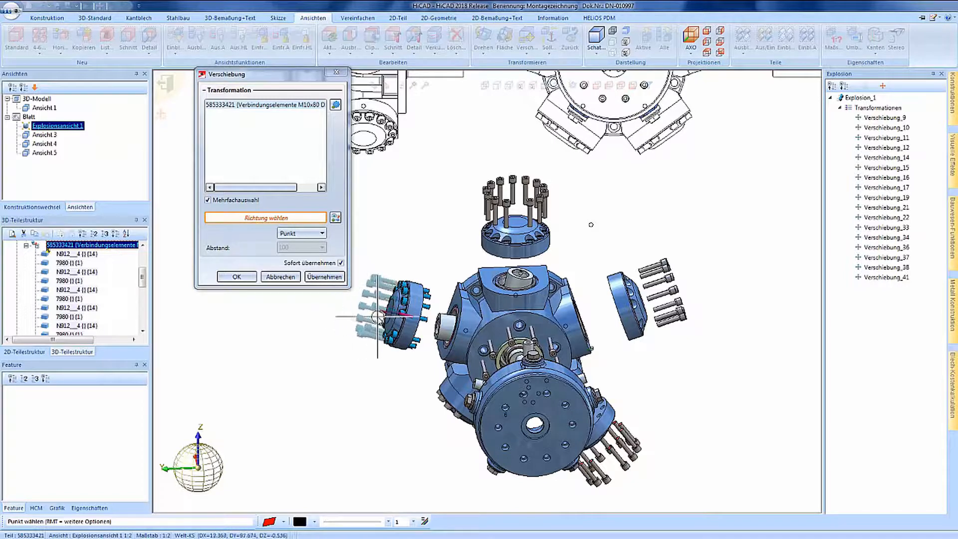
pyautogui.moveTo(389, 315); pyautogui.dragTo(375, 306, button='middle')
pyautogui.scroll(-2, 485, 319)
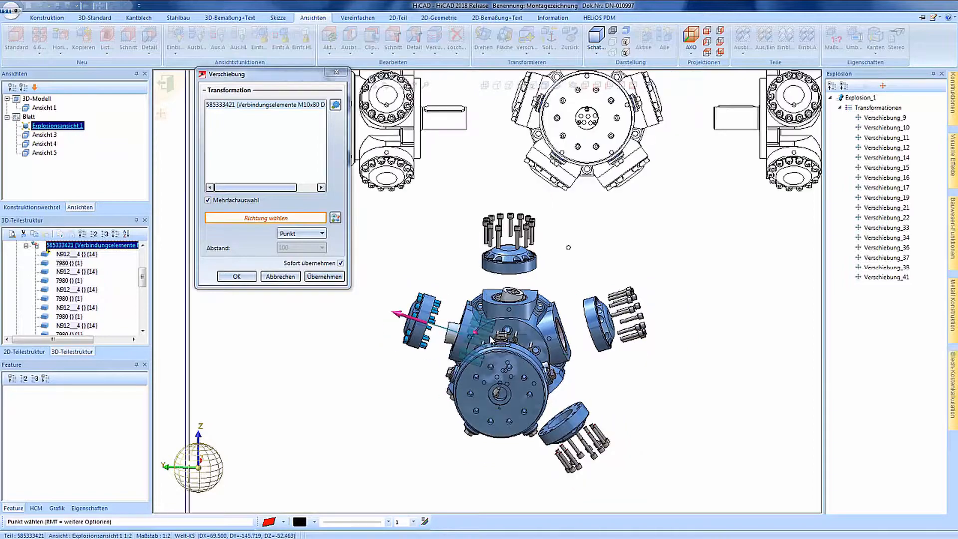
pyautogui.scroll(2, 418, 319)
pyautogui.scroll(2, 414, 320)
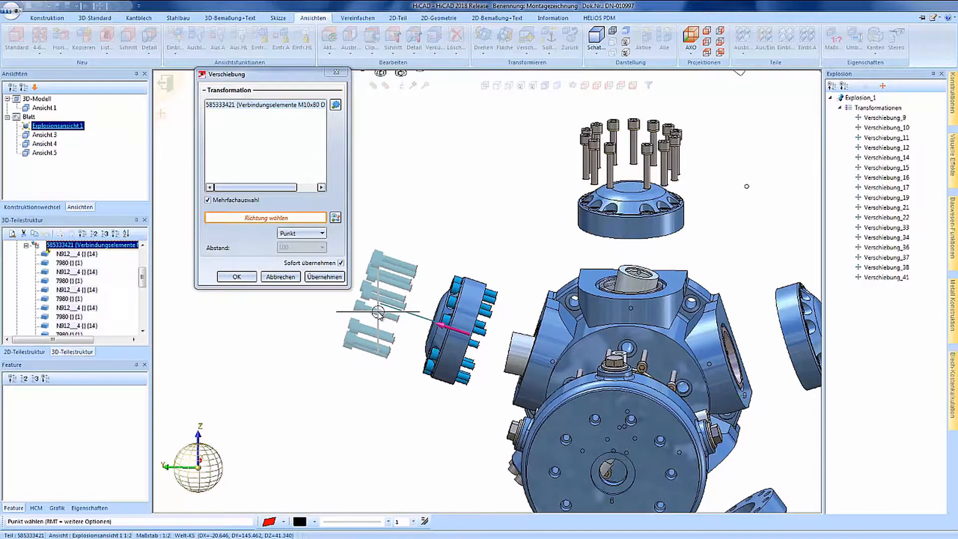
pyautogui.click(378, 312)
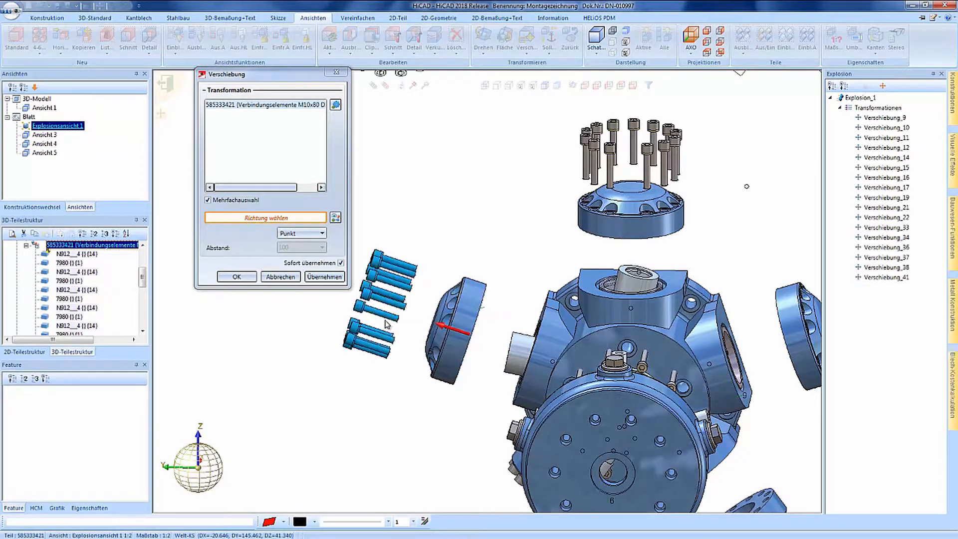
pyautogui.click(244, 277)
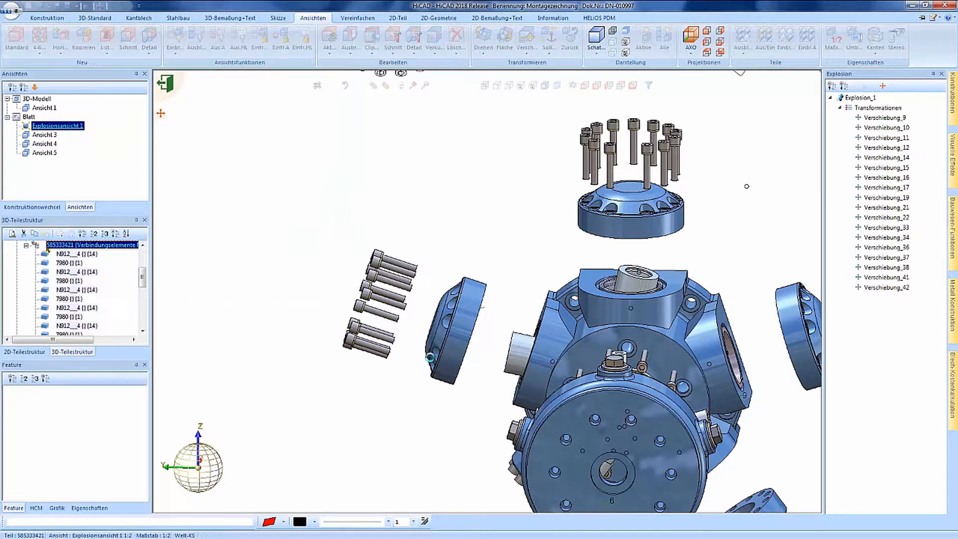
# Step: Change Verschiebung_42 to Werteingabe with a distance of 130 instead of 134.19
pyautogui.doubleClick(881, 289)
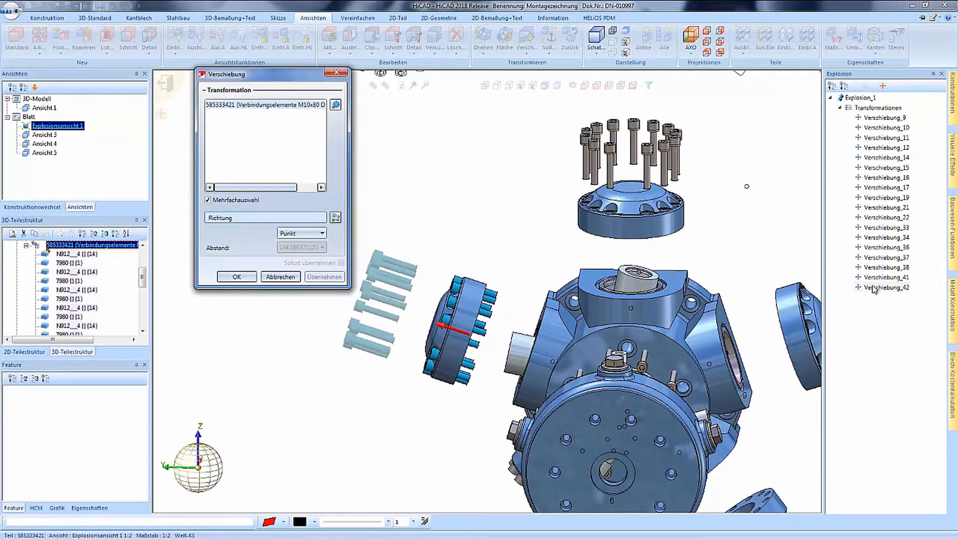
pyautogui.click(322, 233)
pyautogui.click(304, 254)
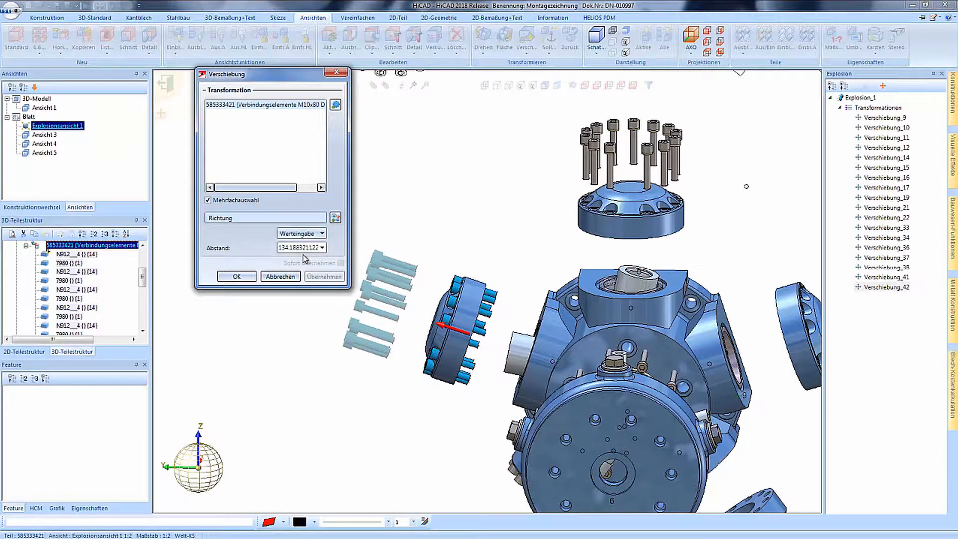
pyautogui.doubleClick(290, 248)
pyautogui.write('130')
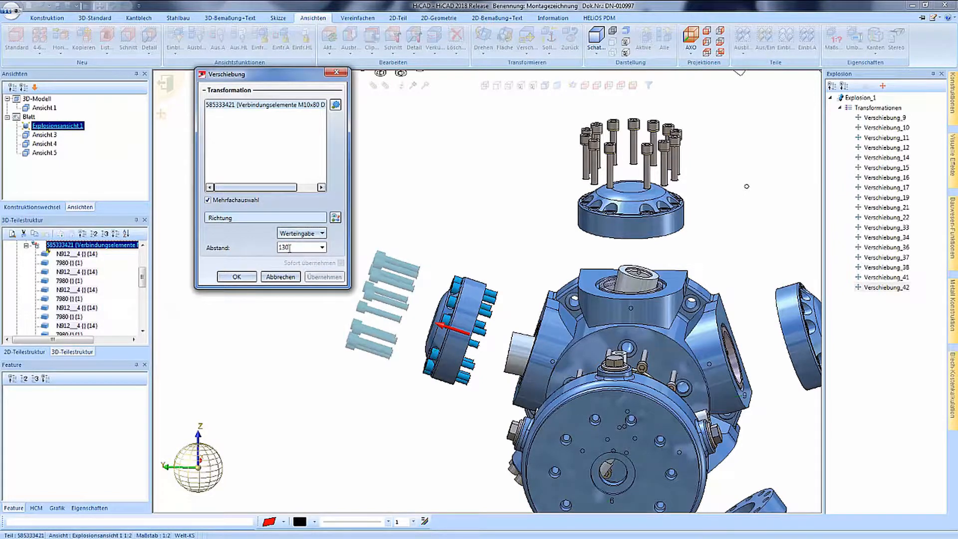
pyautogui.click(250, 277)
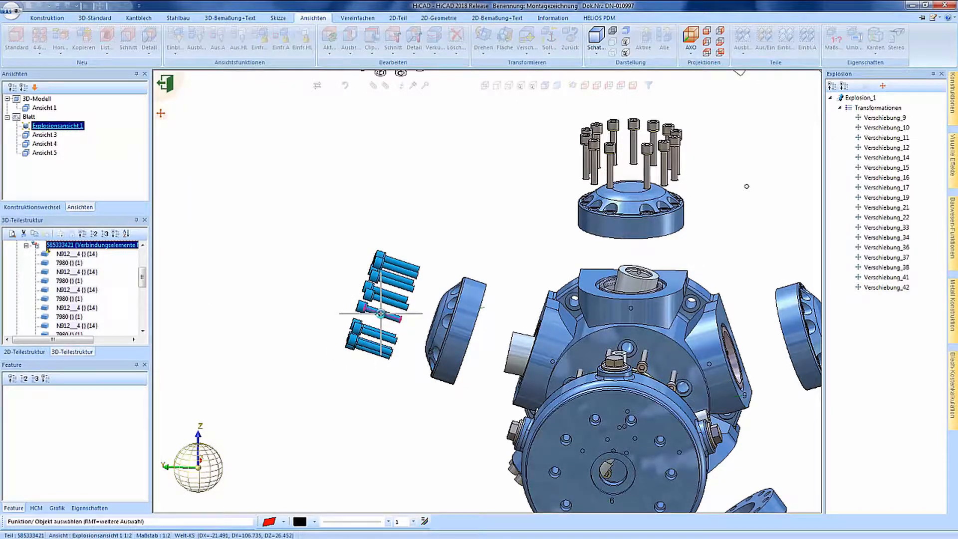
pyautogui.scroll(-3, 316, 274)
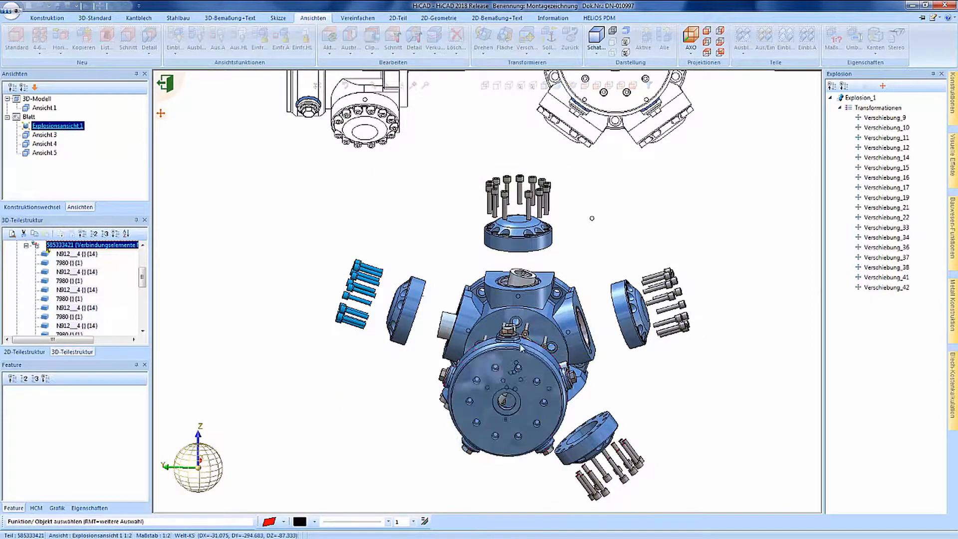
# Step: Orbit to an oblique view, select the five cylinder covers and start Automatische Teilebeschriftung
pyautogui.moveTo(518, 347); pyautogui.dragTo(553, 343, button='middle')
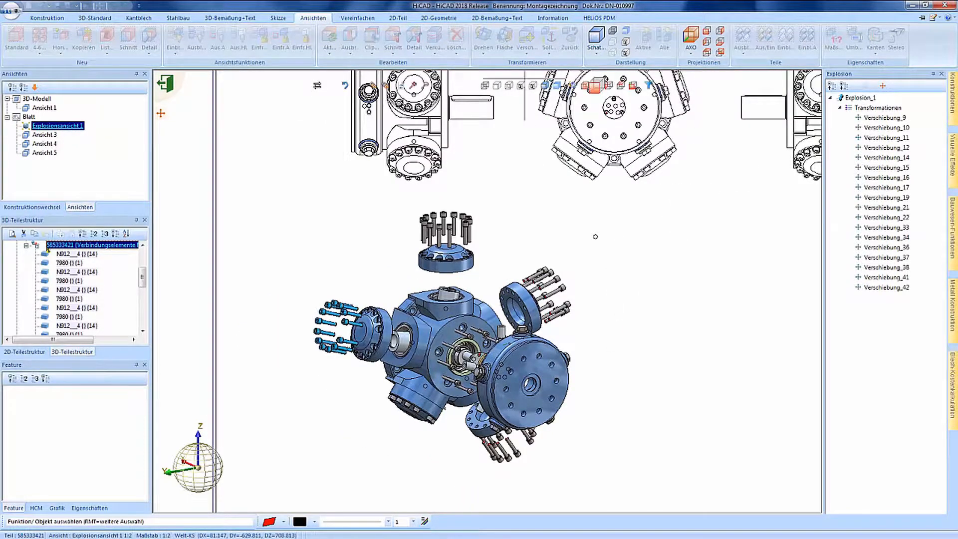
pyautogui.click(387, 330)
pyautogui.click(452, 257)
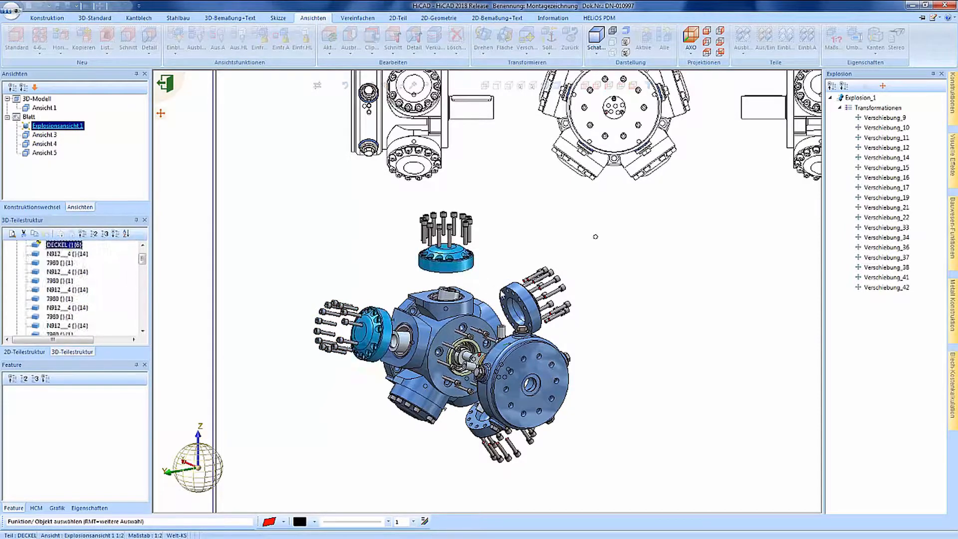
pyautogui.click(506, 306)
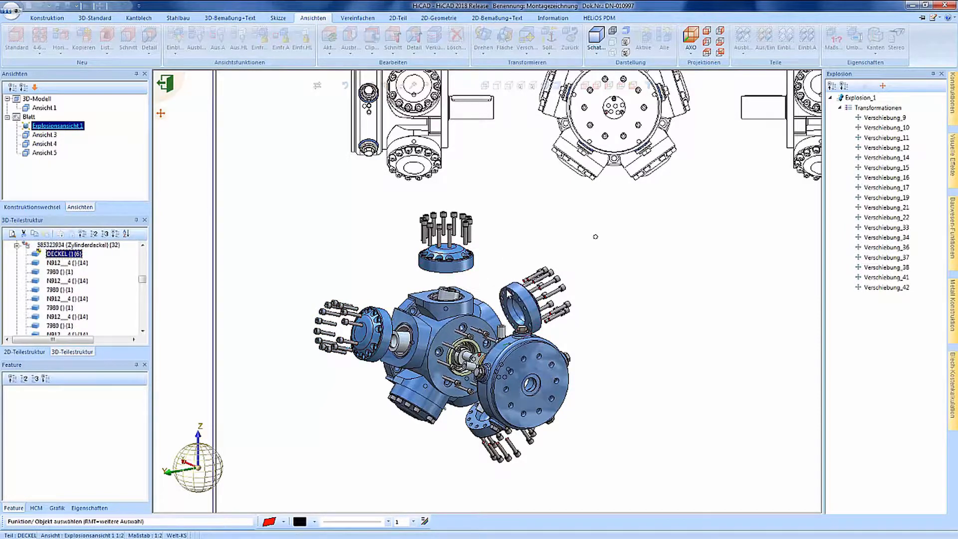
pyautogui.click(437, 392)
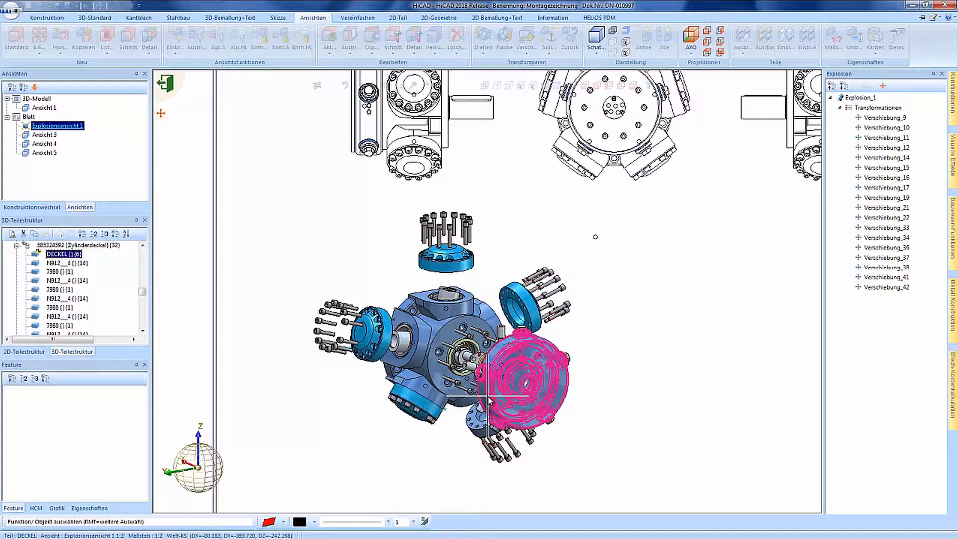
pyautogui.click(488, 397)
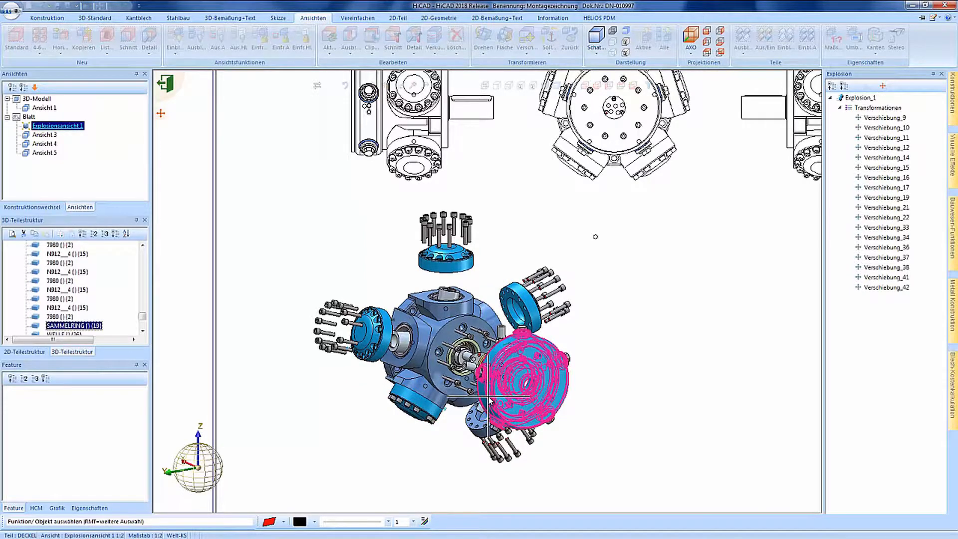
pyautogui.rightClick(488, 398)
pyautogui.click(555, 504)
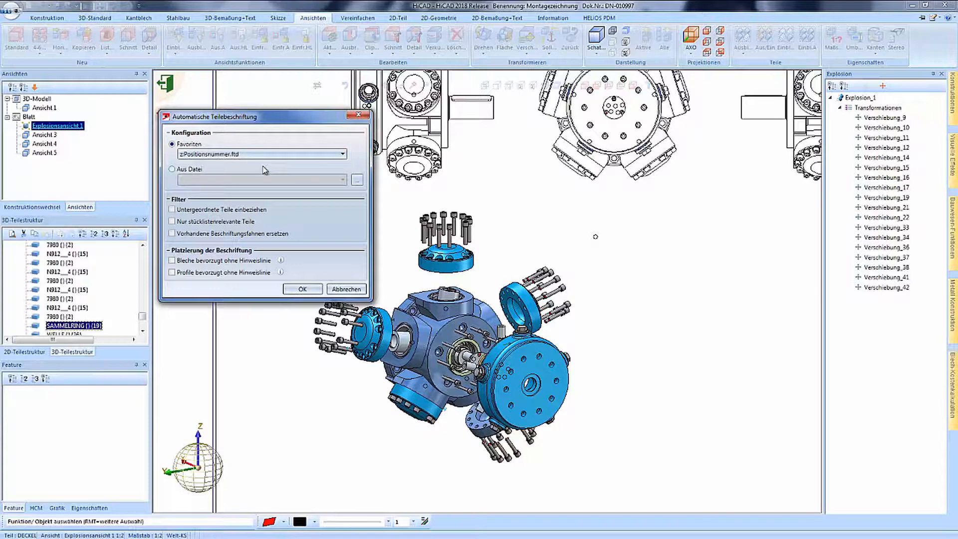
# Step: Accept automatic part labelling with the Positionsnummer favourite, then zoom out
pyautogui.click(302, 290)
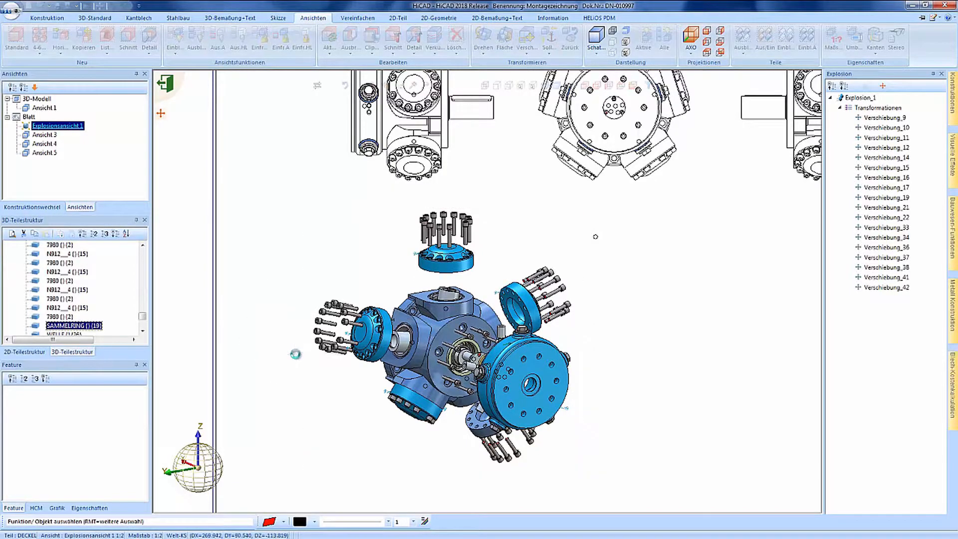
pyautogui.scroll(-1, 321, 303)
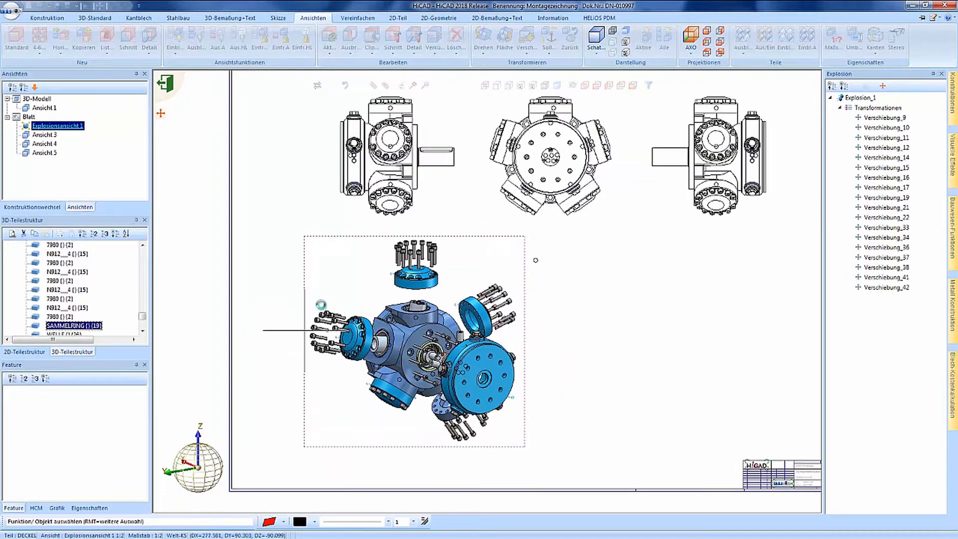
# Step: Fit the whole drawing sheet in view and exit the explosion editor with Beenden
pyautogui.click(414, 86)
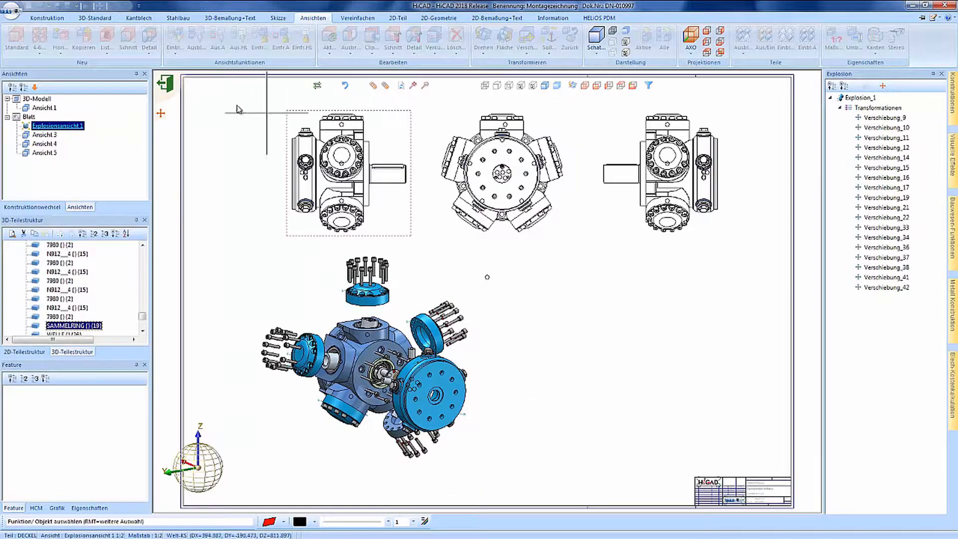
pyautogui.click(168, 90)
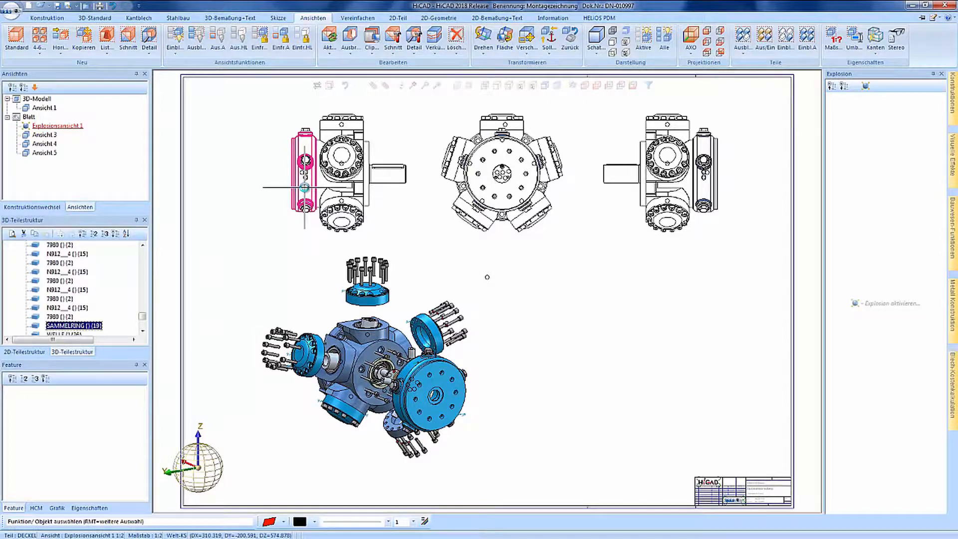
# Step: Move Explosionsansicht 1 under 3D-Modell, reposition it, then return it to Blatt and reactivate the sheet
pyautogui.click(40, 128)
pyautogui.moveTo(40, 130); pyautogui.dragTo(31, 102)
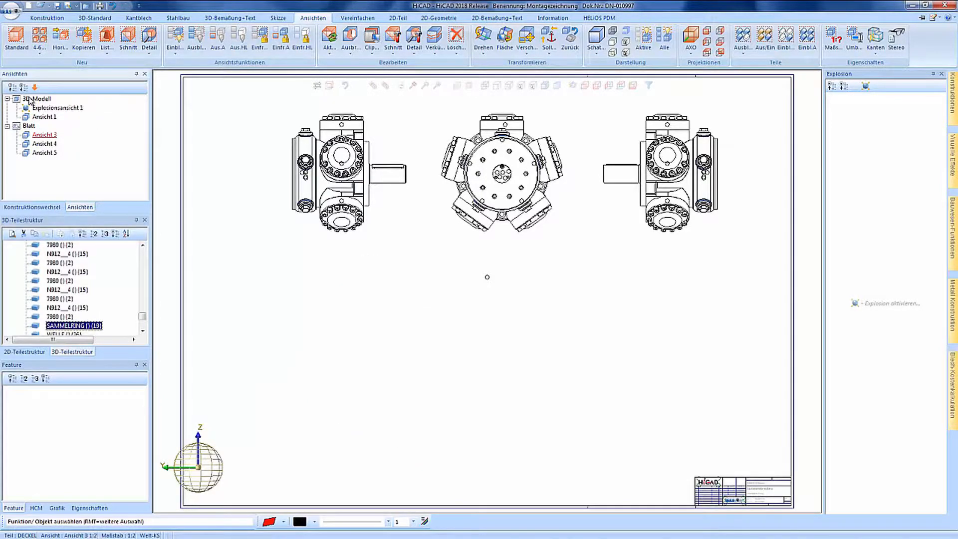
pyautogui.doubleClick(44, 116)
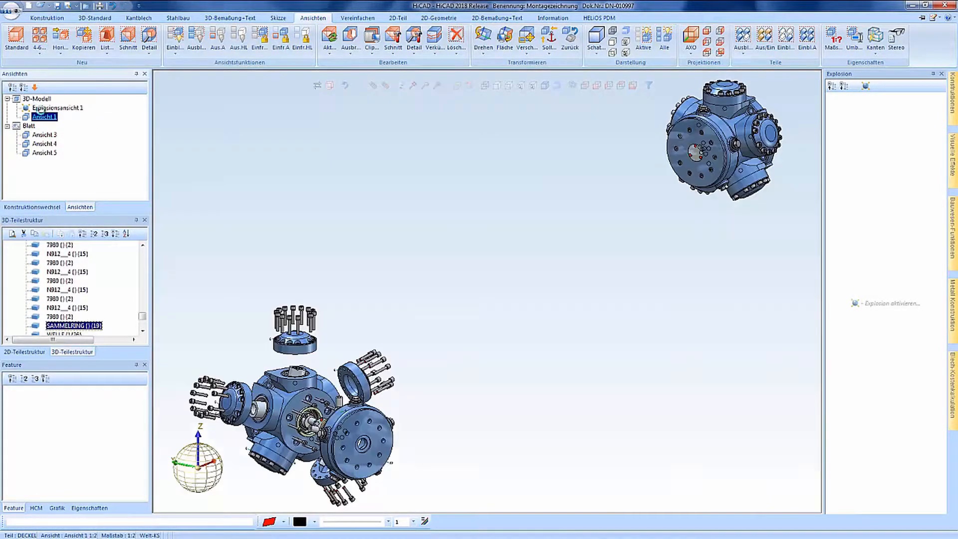
pyautogui.click(395, 307)
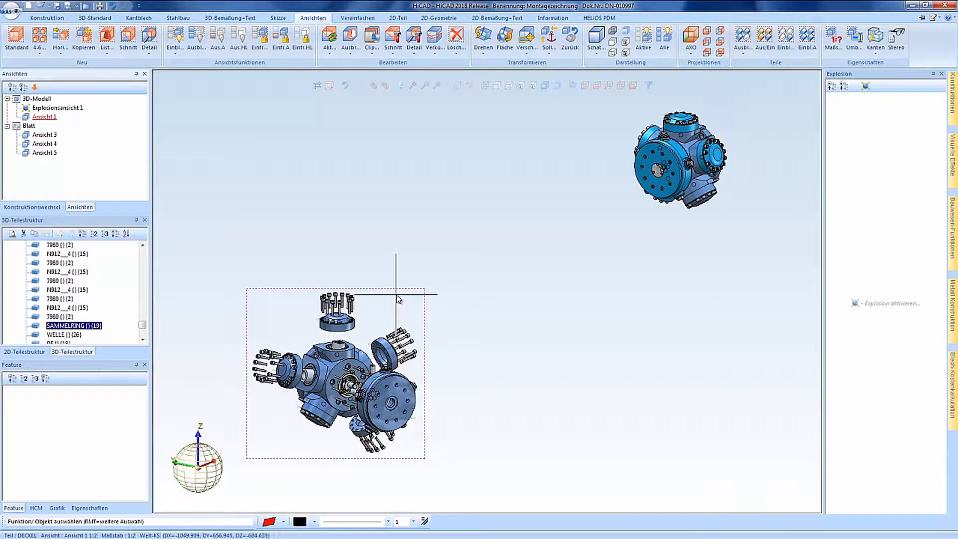
pyautogui.click(446, 239)
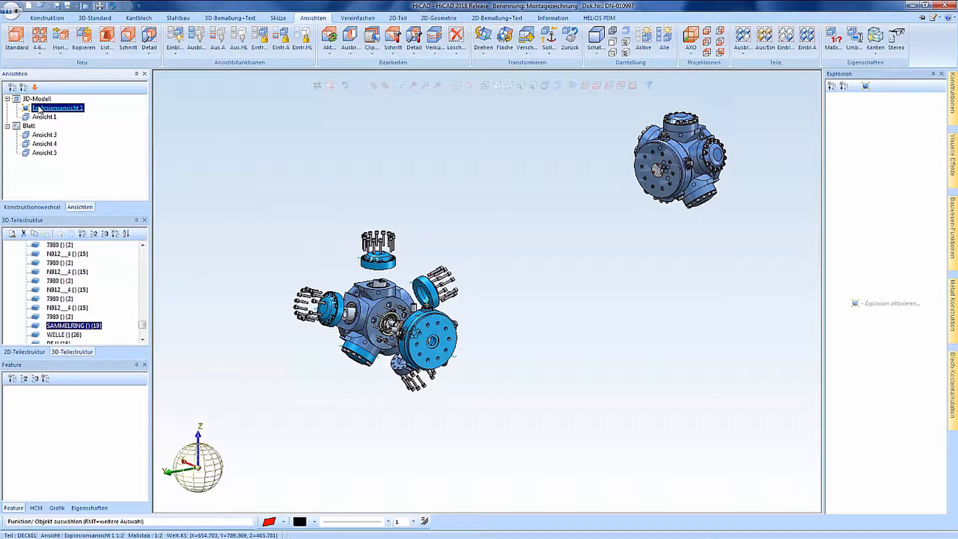
pyautogui.moveTo(39, 110); pyautogui.dragTo(25, 128)
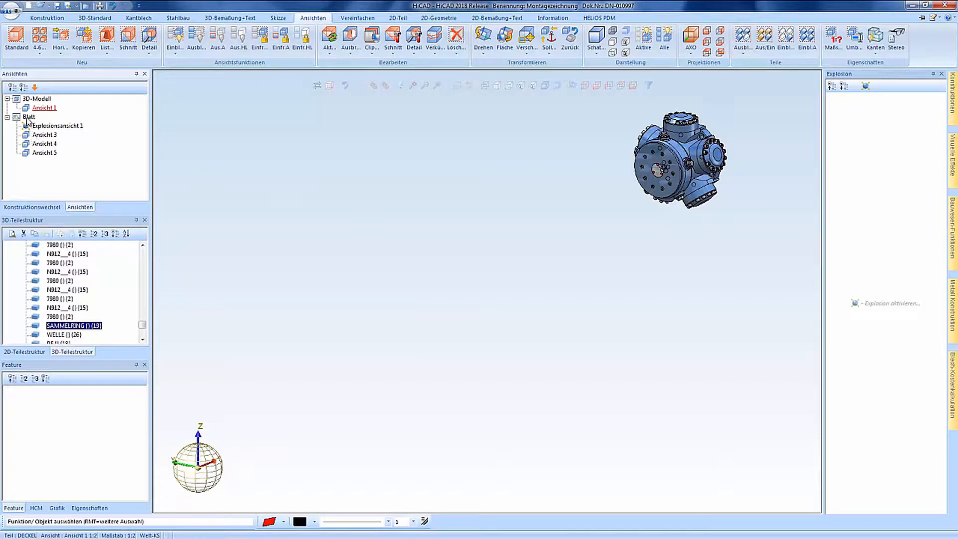
pyautogui.doubleClick(27, 118)
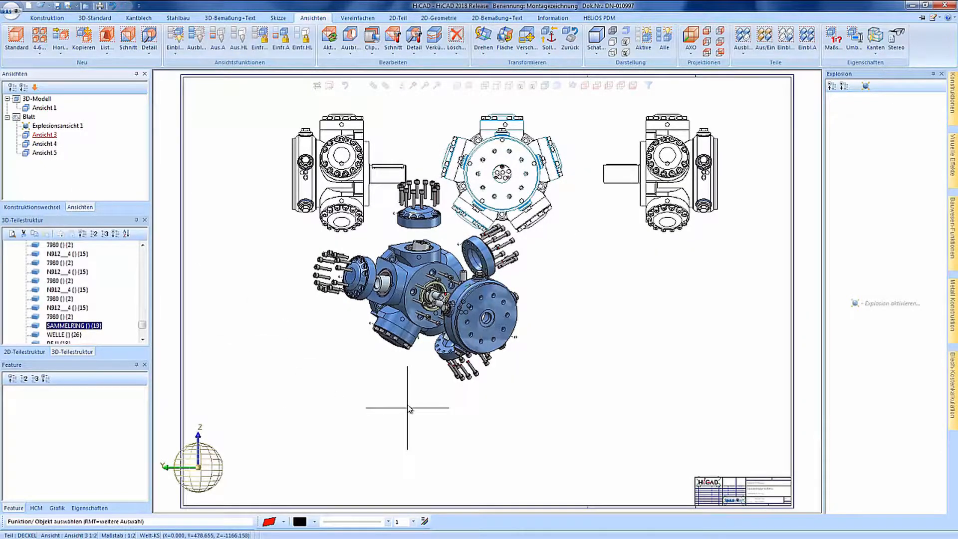
# Step: Shift the exploded view down-right below the orthographic views, rotate it, and collapse the part tree to level 2
pyautogui.moveTo(407, 393); pyautogui.dragTo(439, 471)
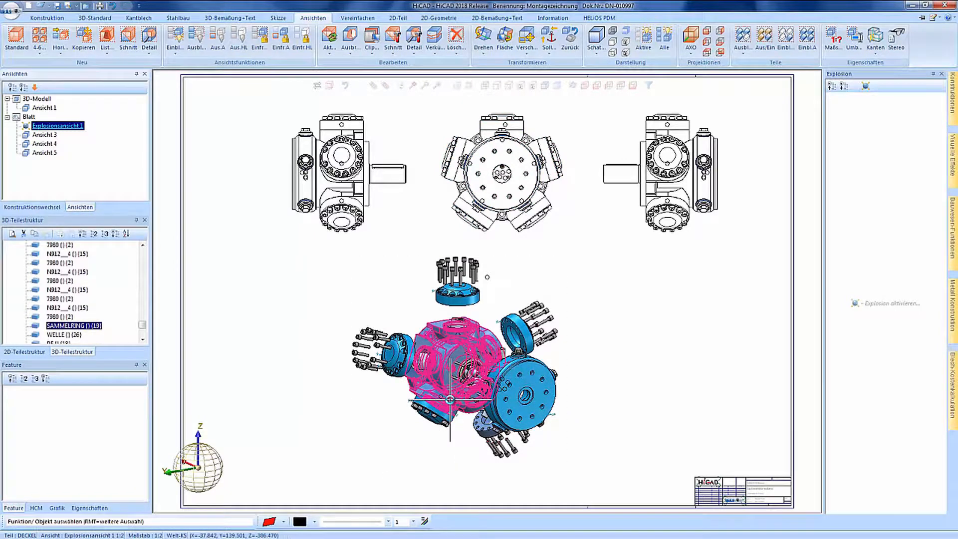
pyautogui.moveTo(450, 400); pyautogui.dragTo(471, 414, button='middle')
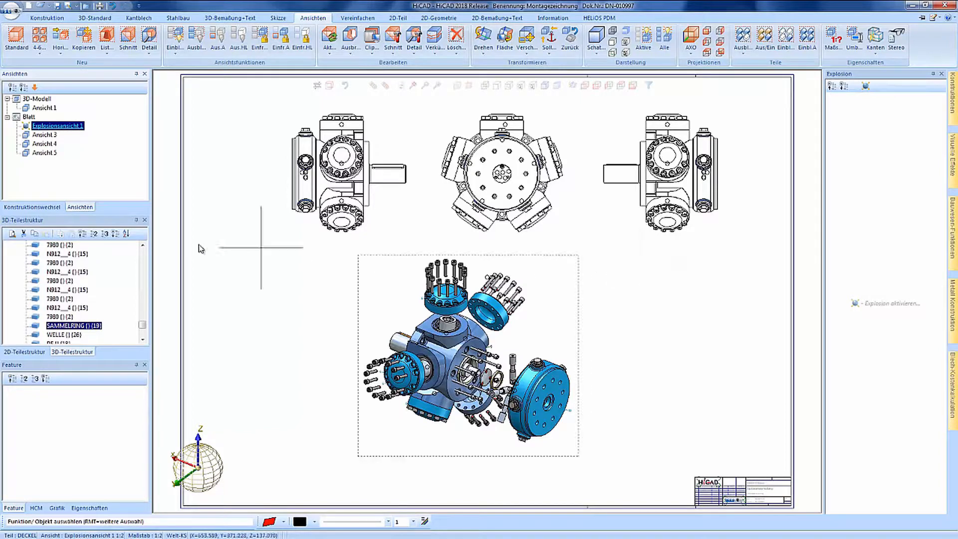
pyautogui.click(94, 234)
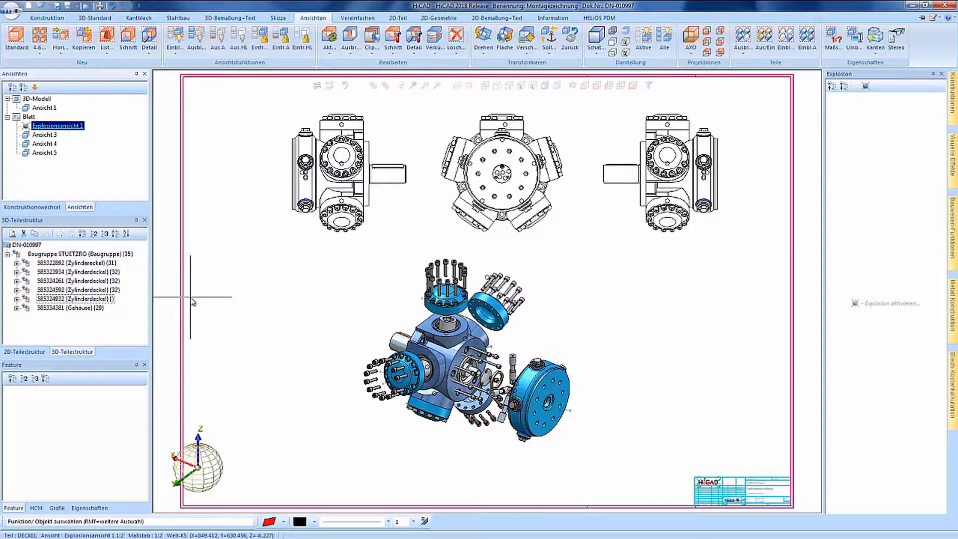
pyautogui.rightClick(191, 298)
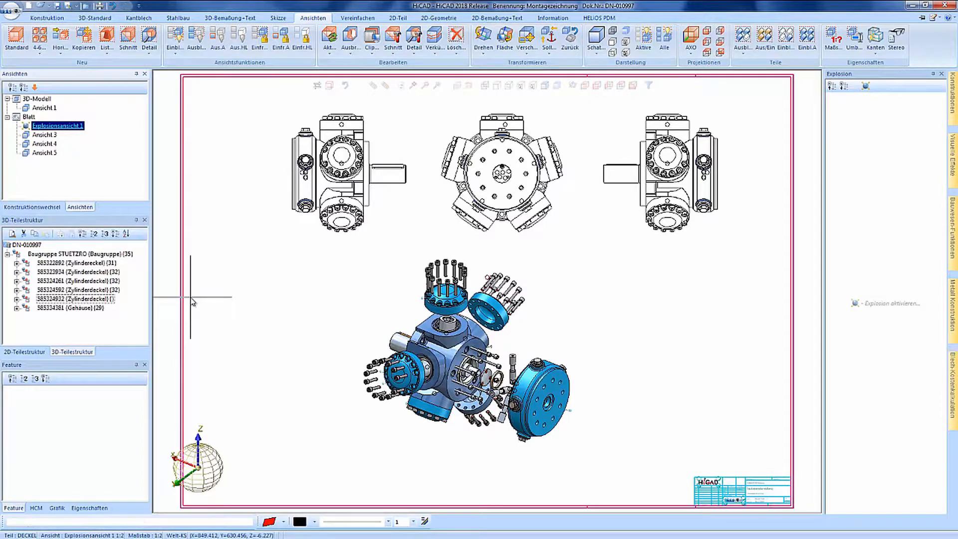